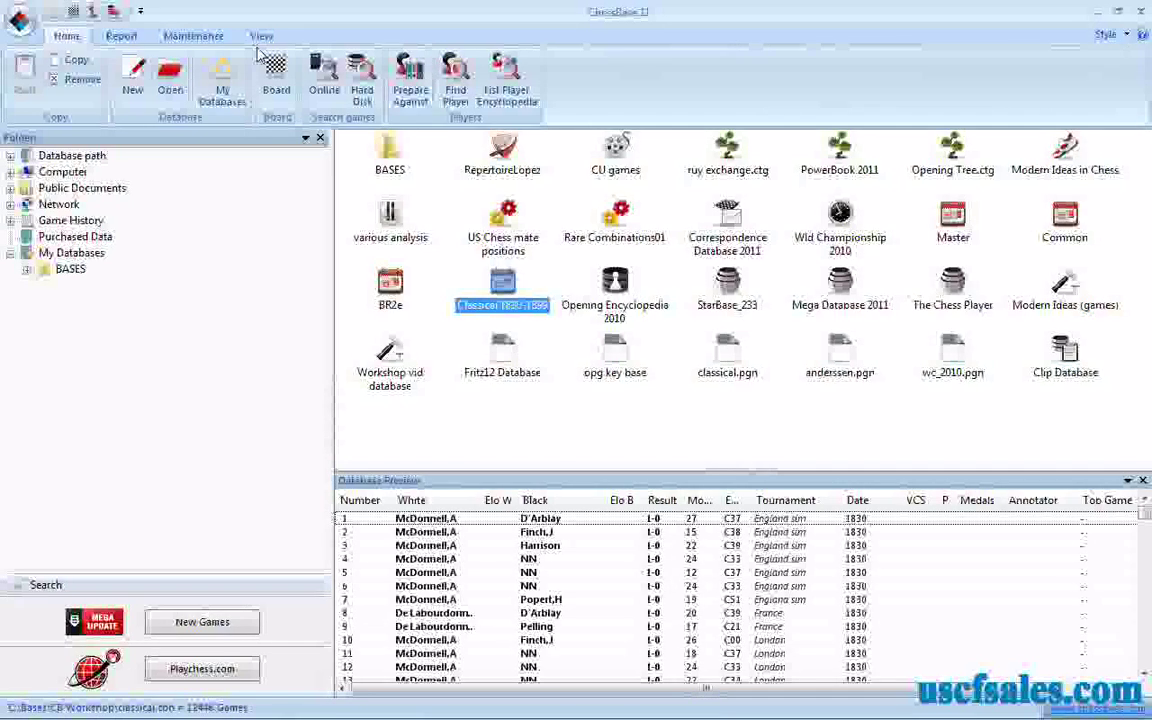
# Step: Open a search of the Classical 1830-1899 database on its Manoeuvres criteria
pyautogui.rightClick(507, 285)
pyautogui.click(553, 314)
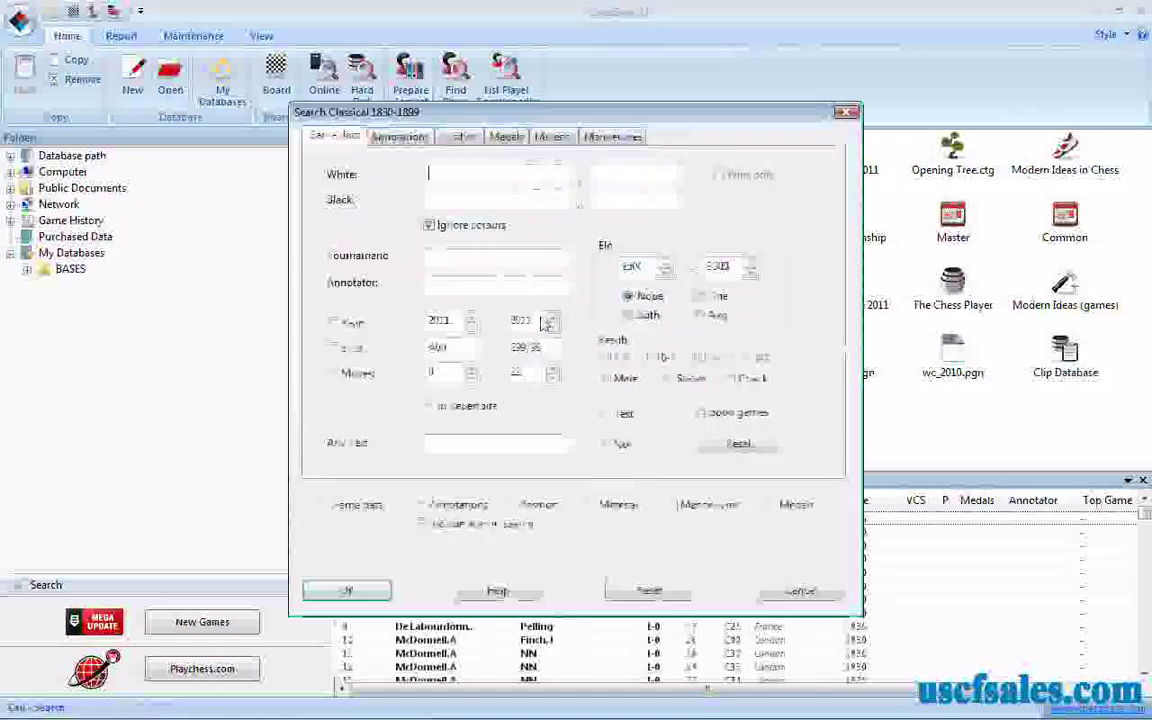
pyautogui.click(613, 135)
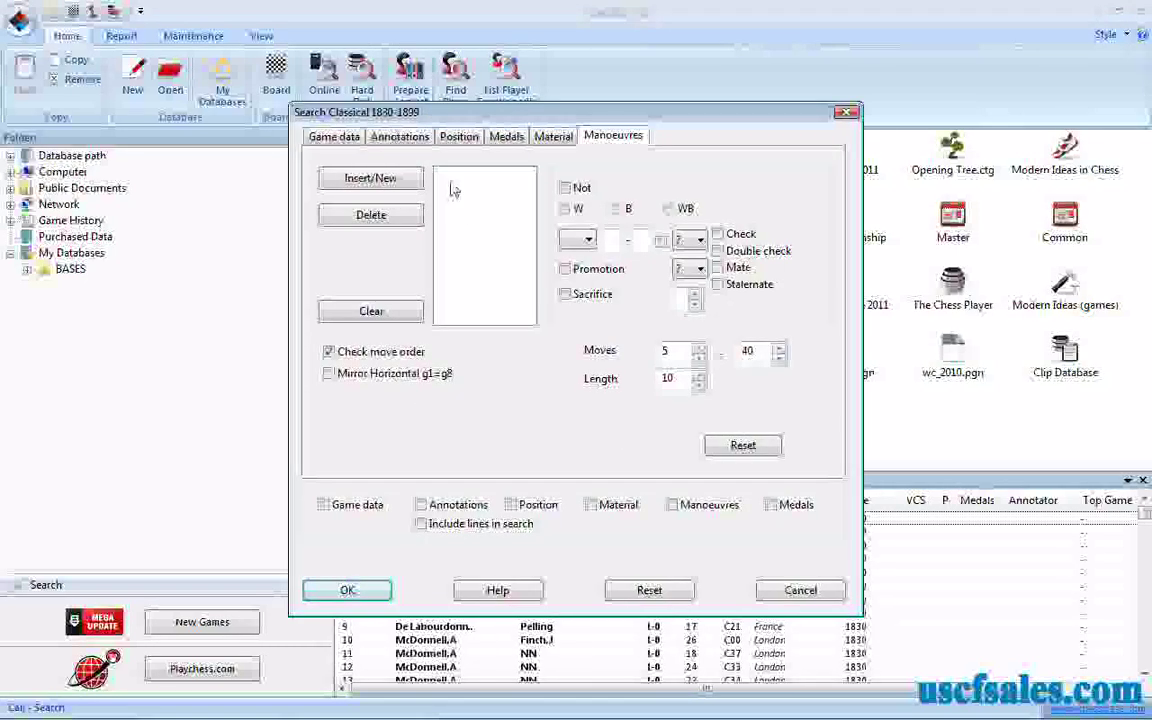
# Step: Add a new White bishop manoeuvre from f1 to c4
pyautogui.click(565, 210)
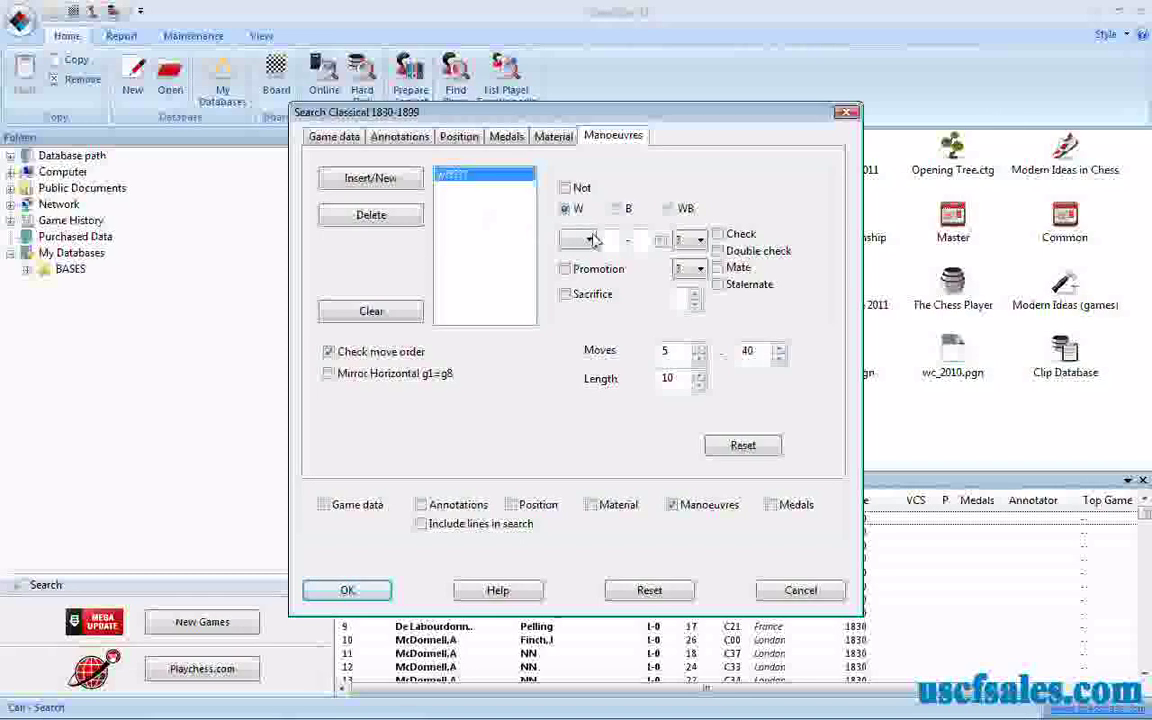
pyautogui.click(588, 241)
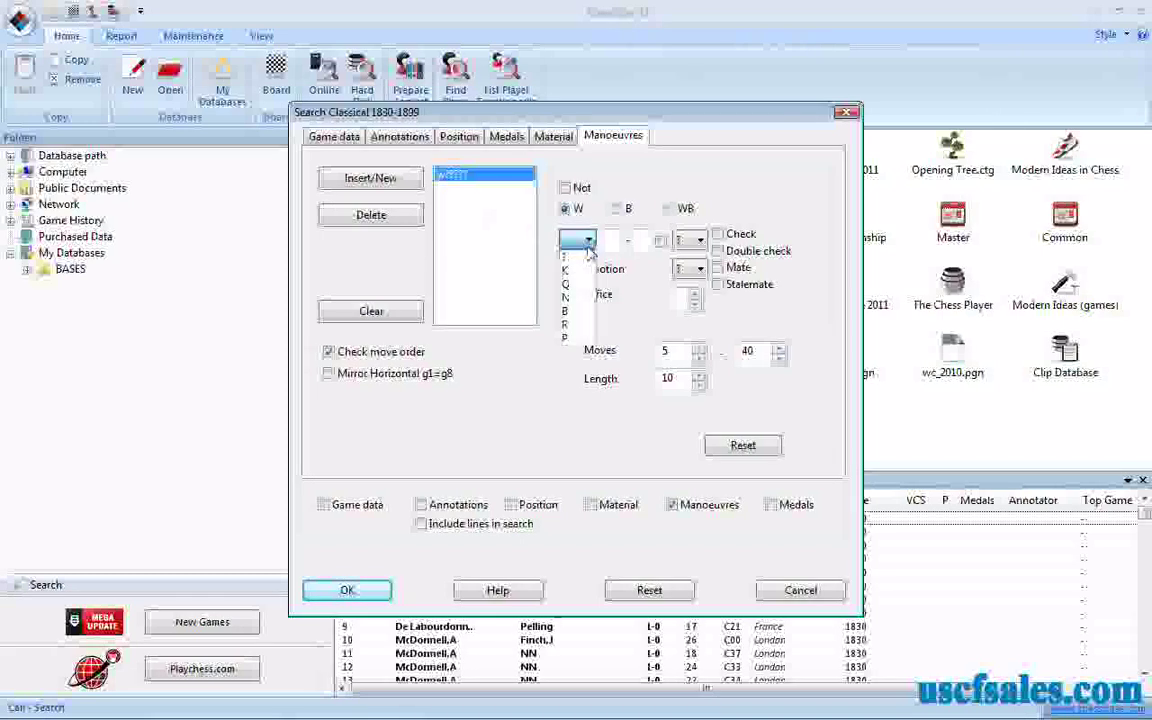
pyautogui.click(578, 311)
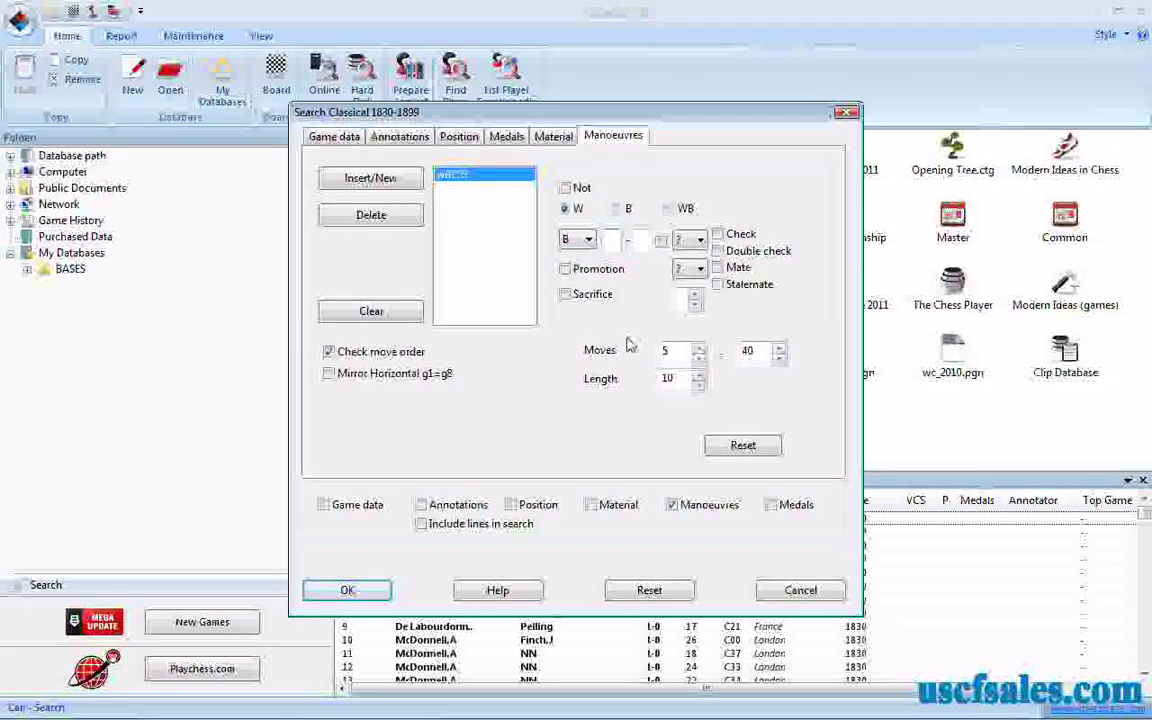
pyautogui.write('f')
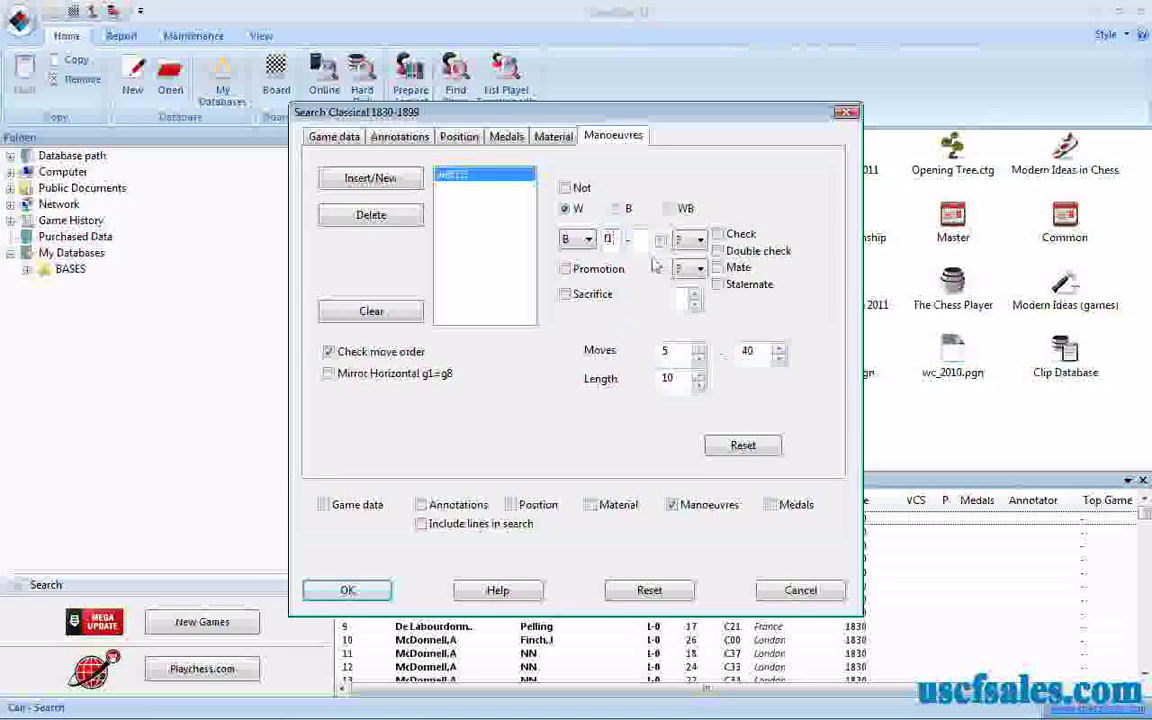
pyautogui.write('1')
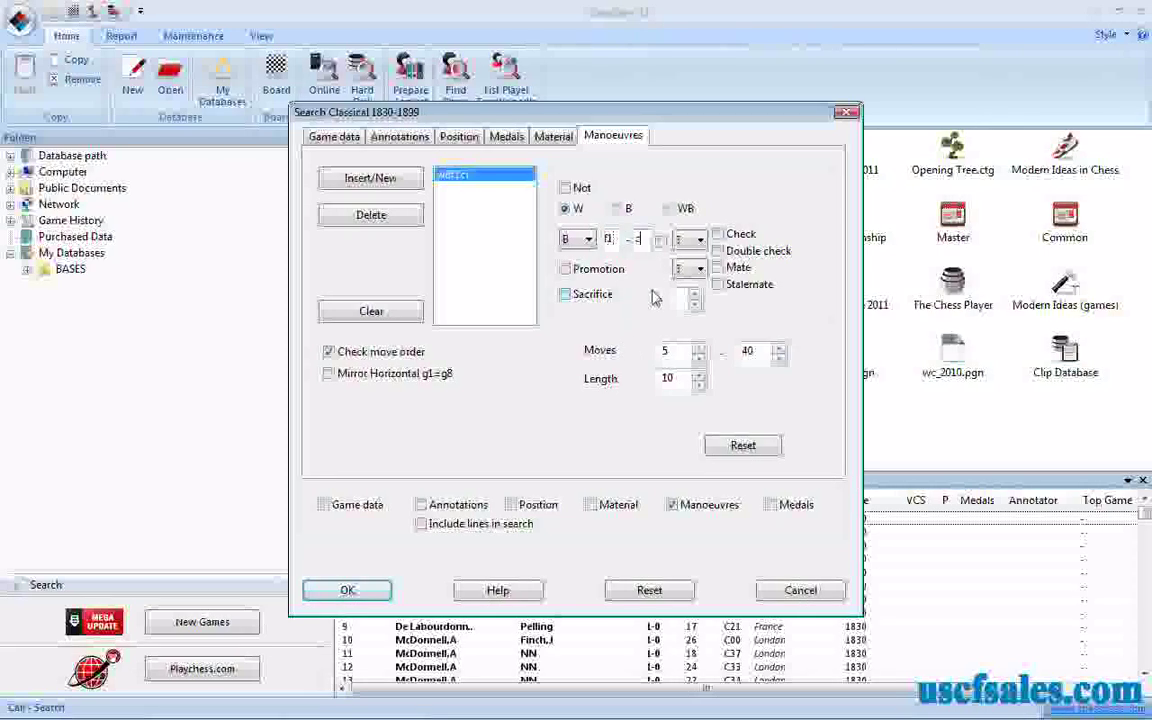
pyautogui.press('Tab')
pyautogui.write('c4')
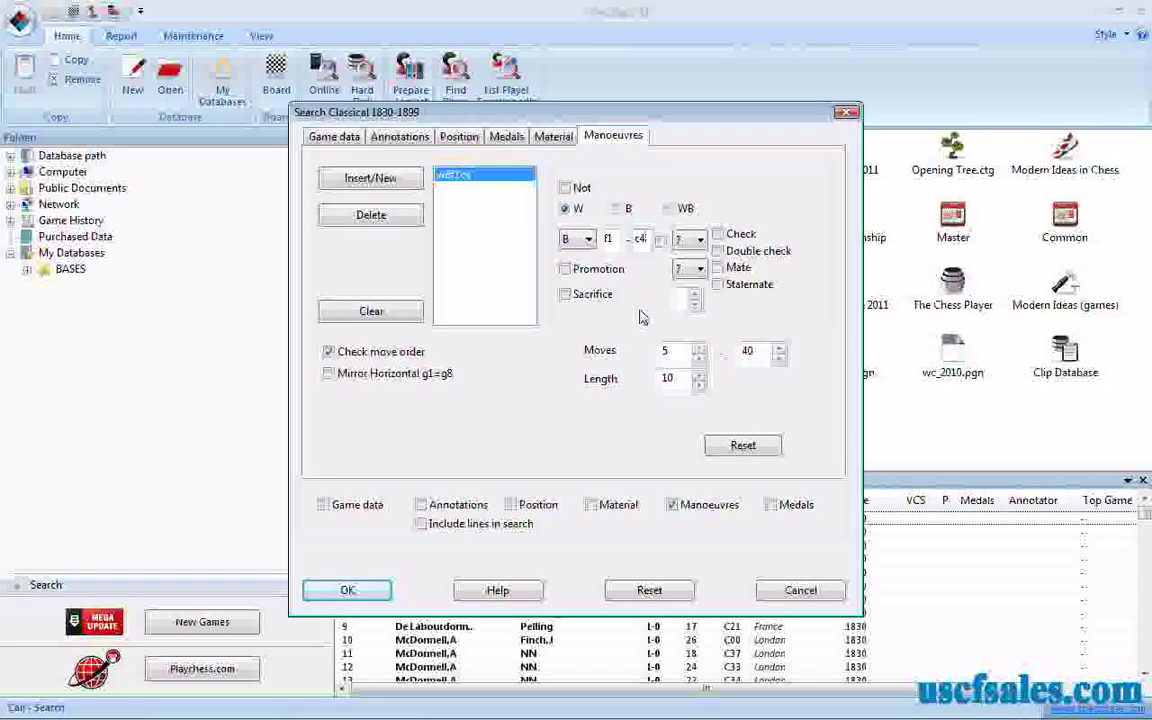
# Step: Make the f1–c4 move a capture, keeping the bishop as the moving piece
pyautogui.click(660, 243)
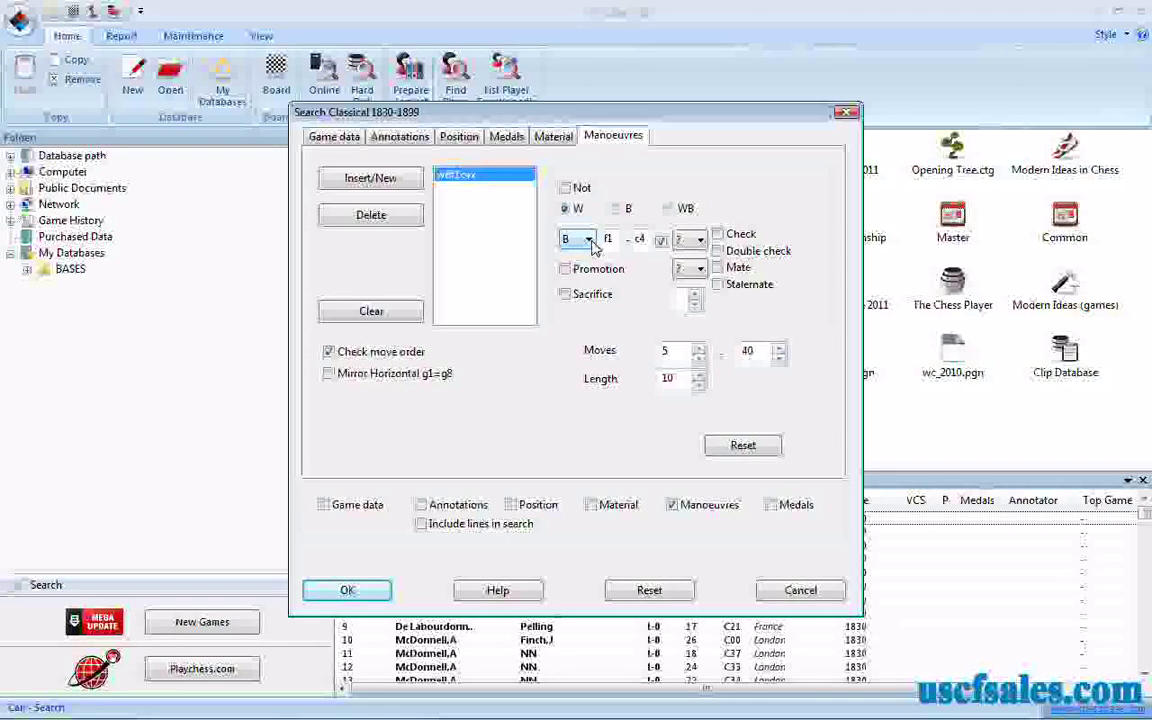
pyautogui.click(590, 241)
pyautogui.click(588, 255)
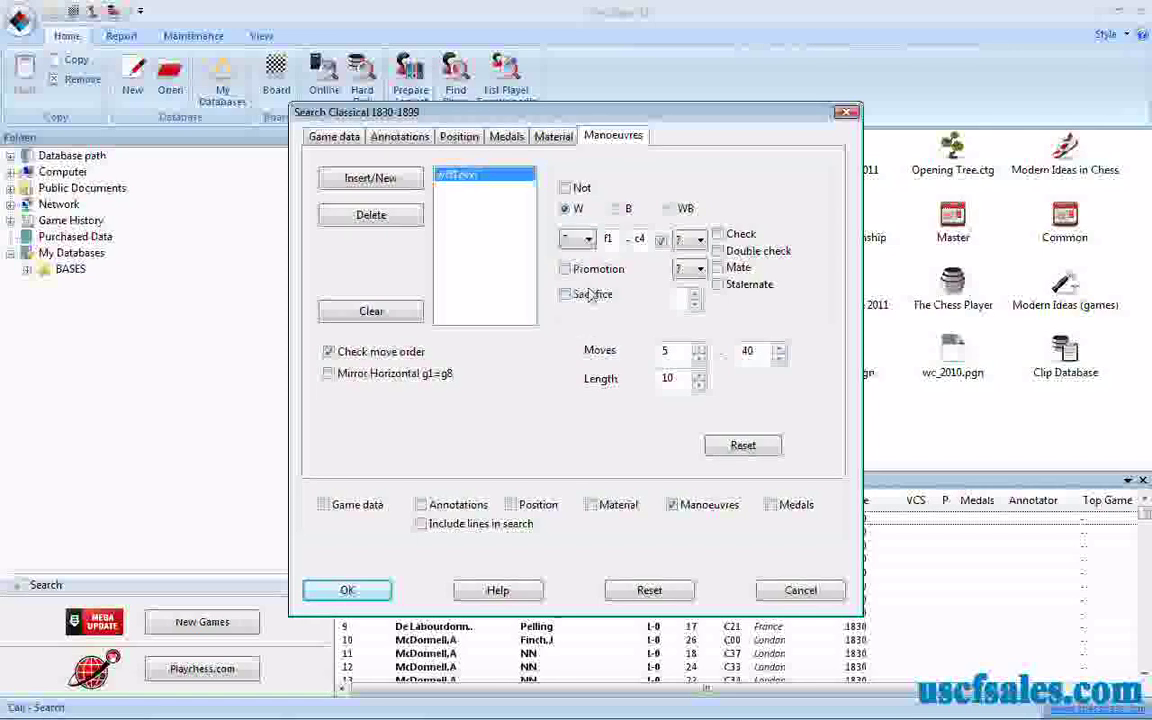
pyautogui.click(588, 241)
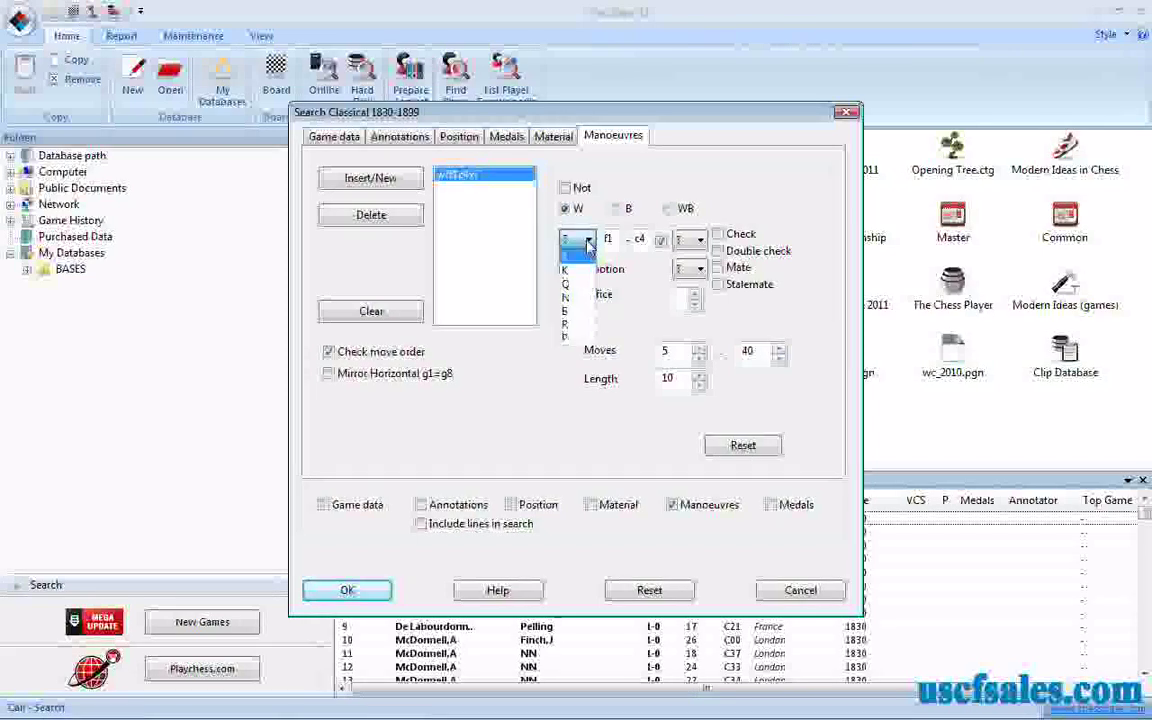
pyautogui.click(575, 312)
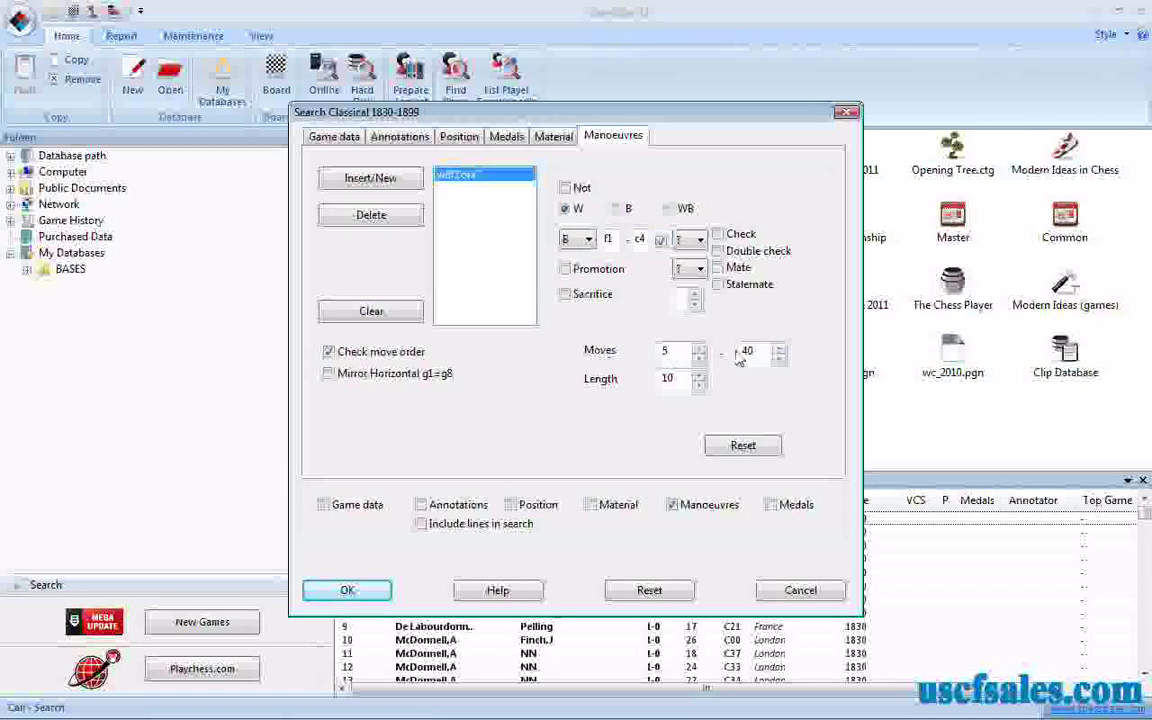
# Step: Limit the manoeuvre to moves 20–35 and run the search
pyautogui.moveTo(668, 360); pyautogui.dragTo(656, 360)
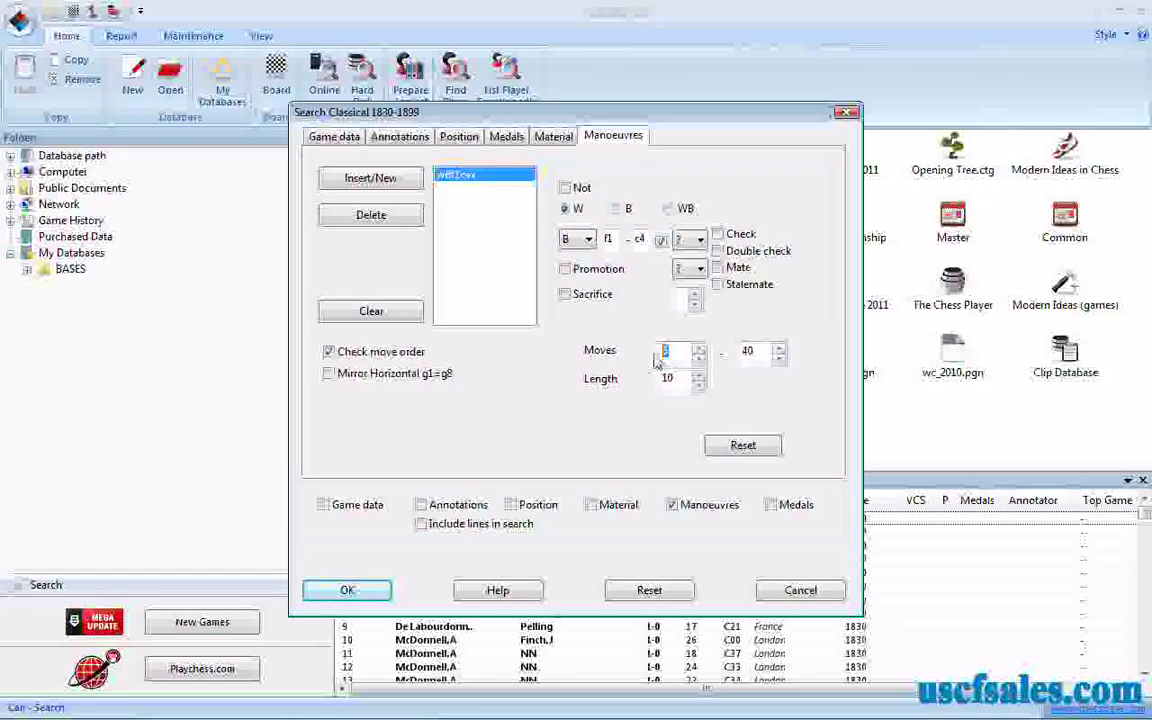
pyautogui.write('20')
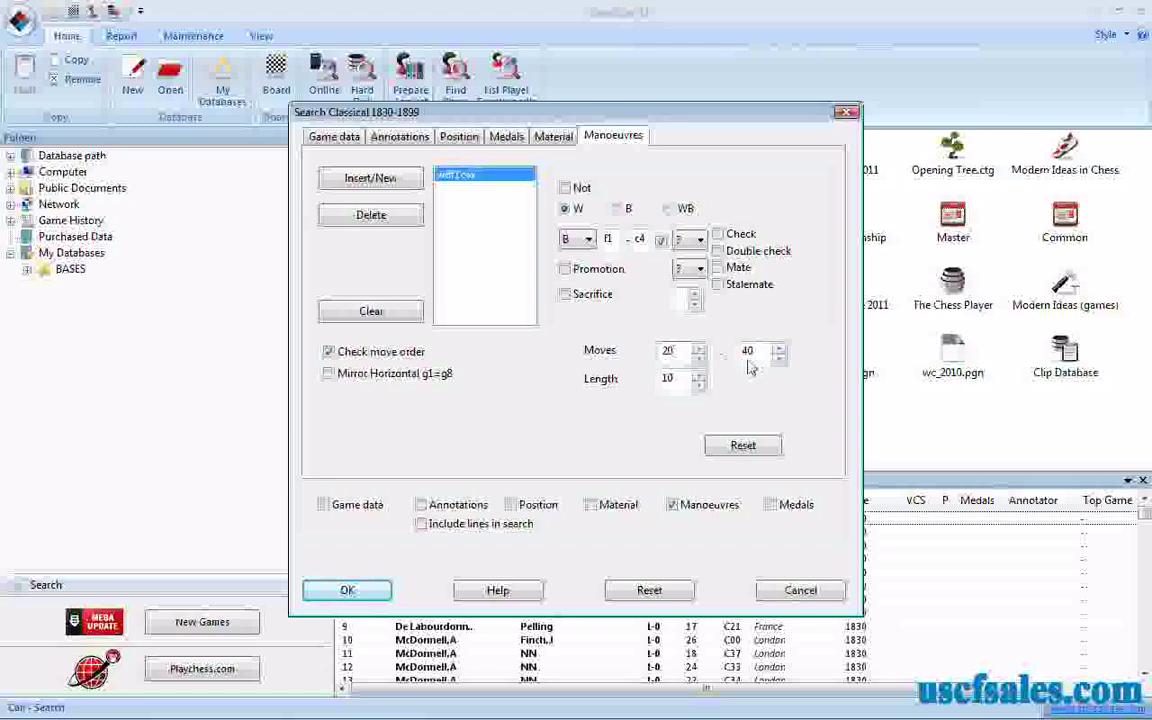
pyautogui.moveTo(755, 361); pyautogui.dragTo(731, 360)
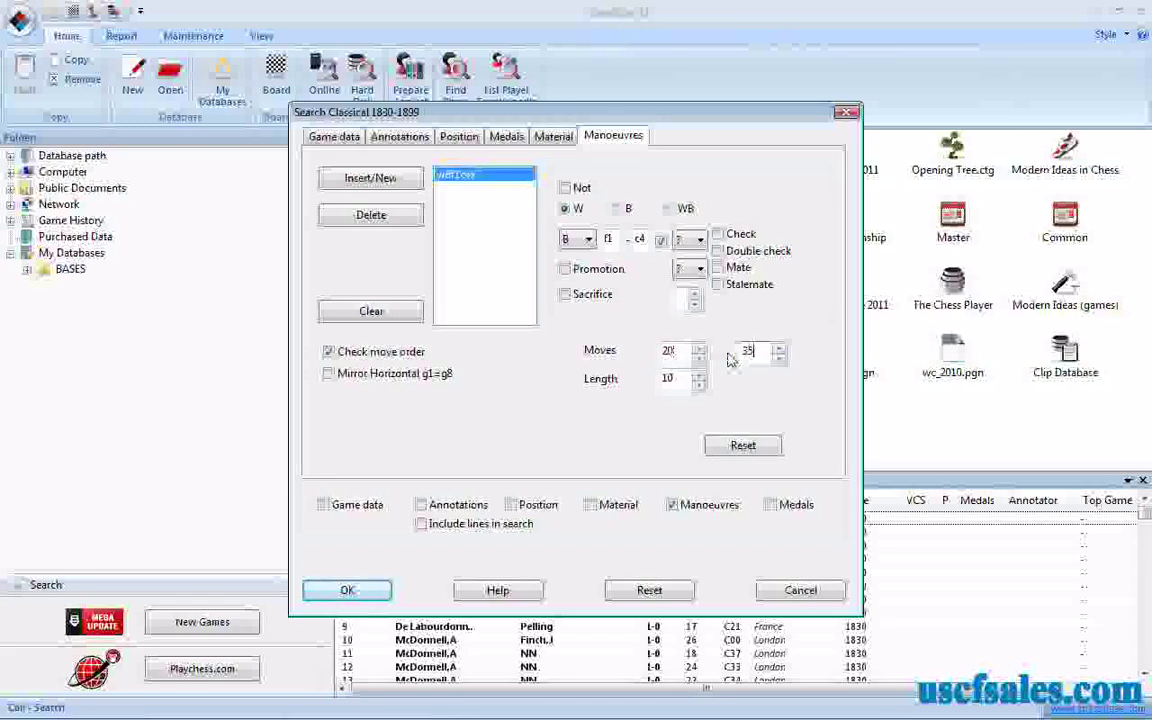
pyautogui.click(350, 590)
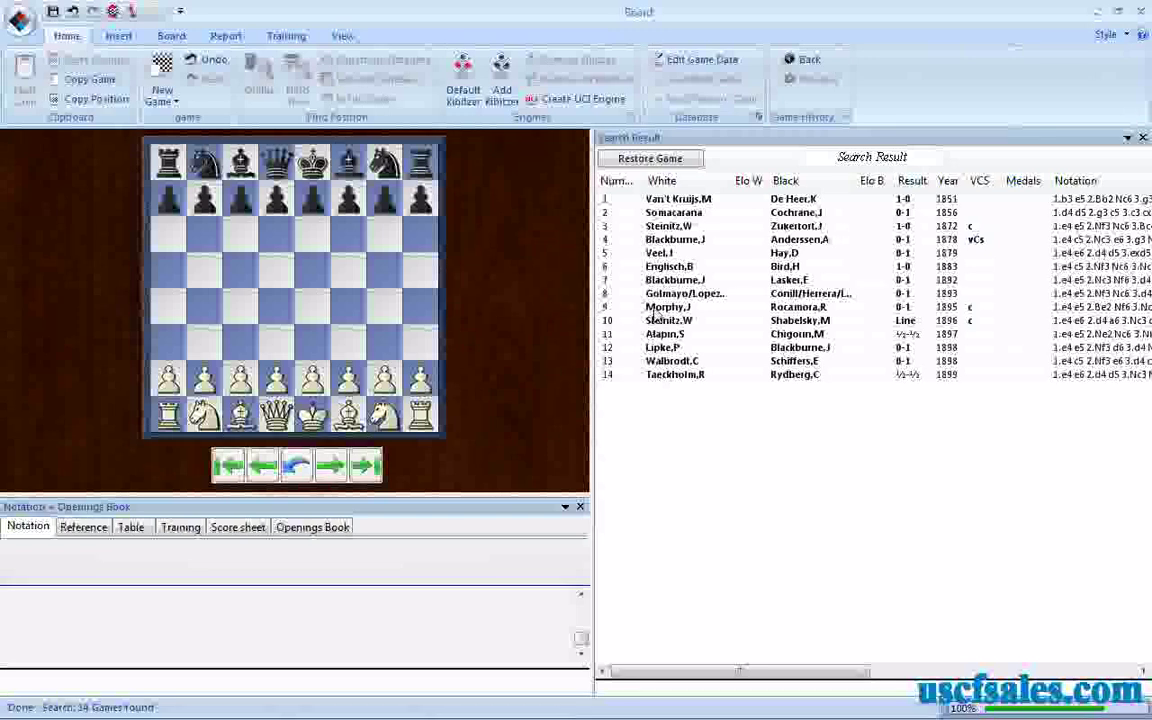
# Step: Load the ninth result game and replay its 23.Bxc4+ capture
pyautogui.click(652, 310)
pyautogui.doubleClick(652, 310)
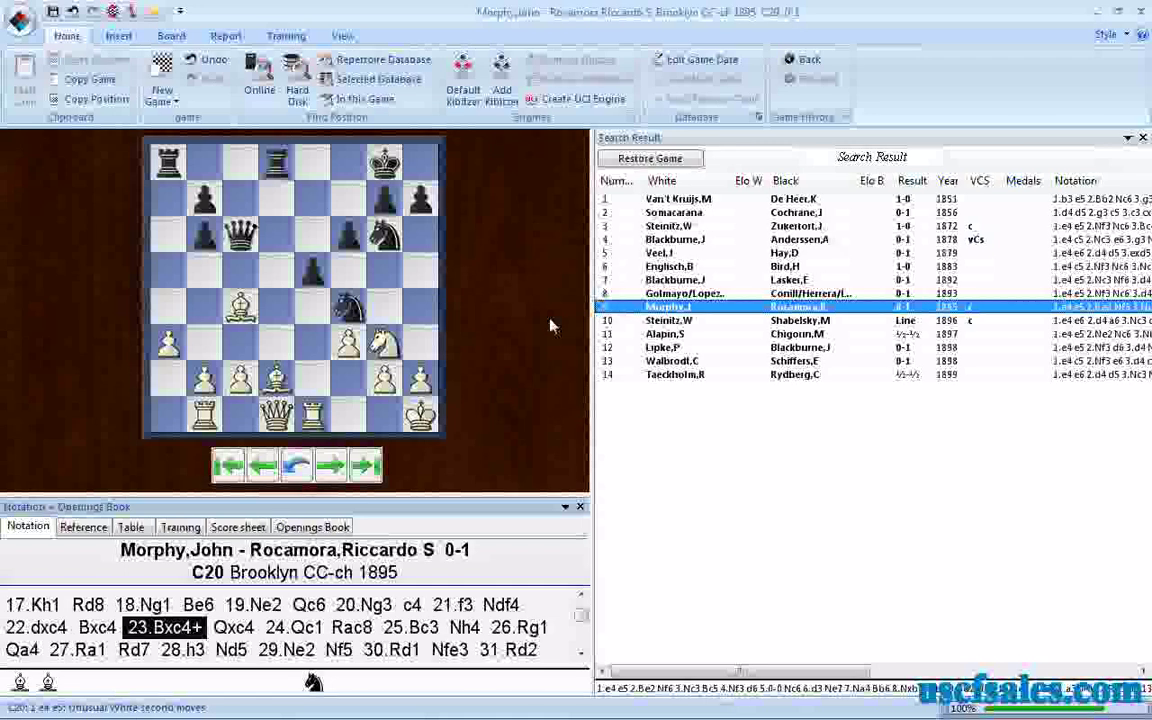
pyautogui.press('Left')
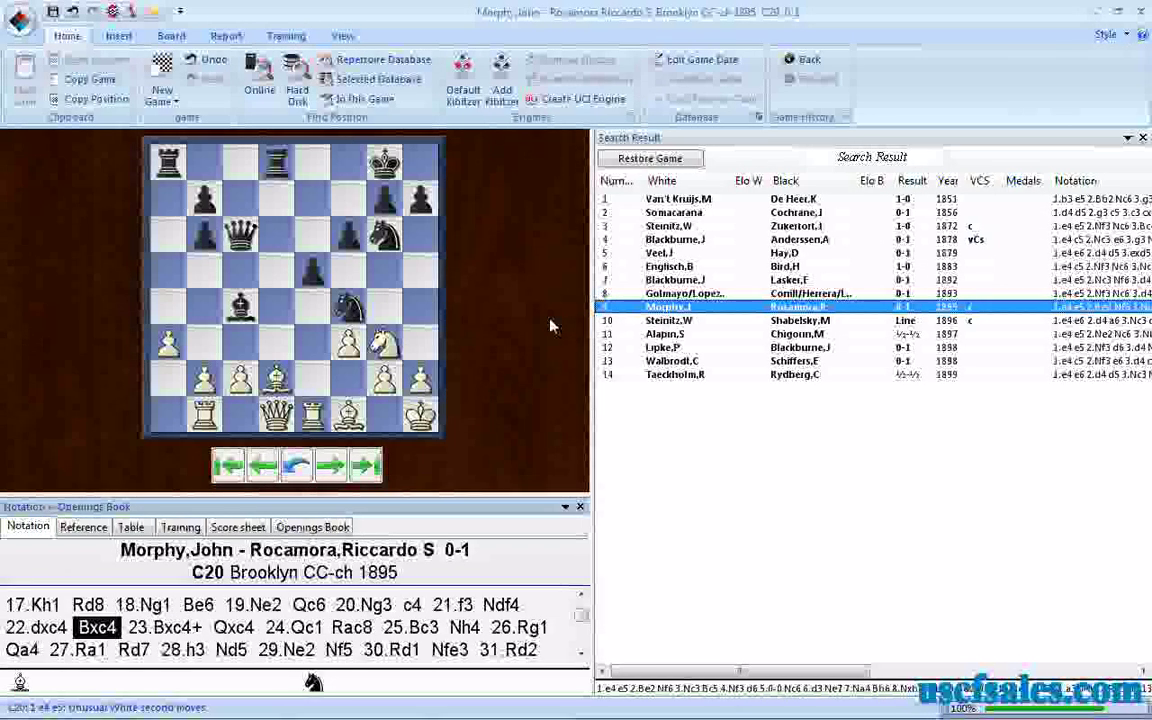
pyautogui.press('Right')
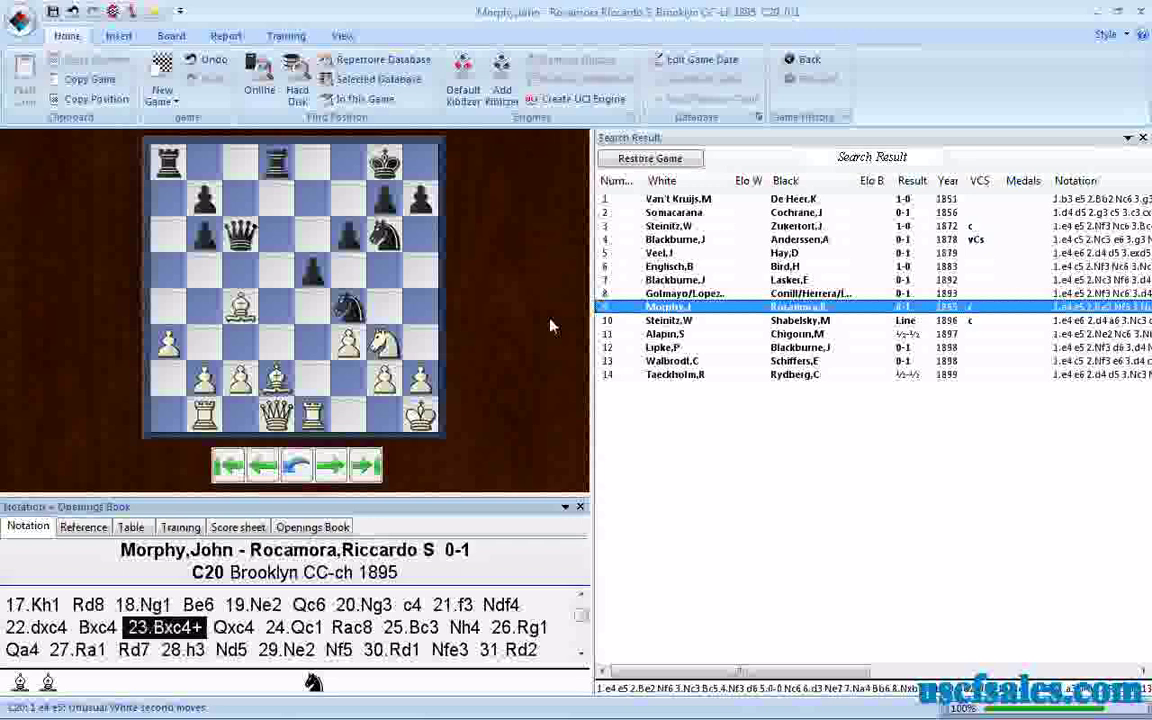
# Step: Replay Bxc4 in the 1883 game and Blackburne–Anderssen 1878, then return to the database list
pyautogui.click(646, 268)
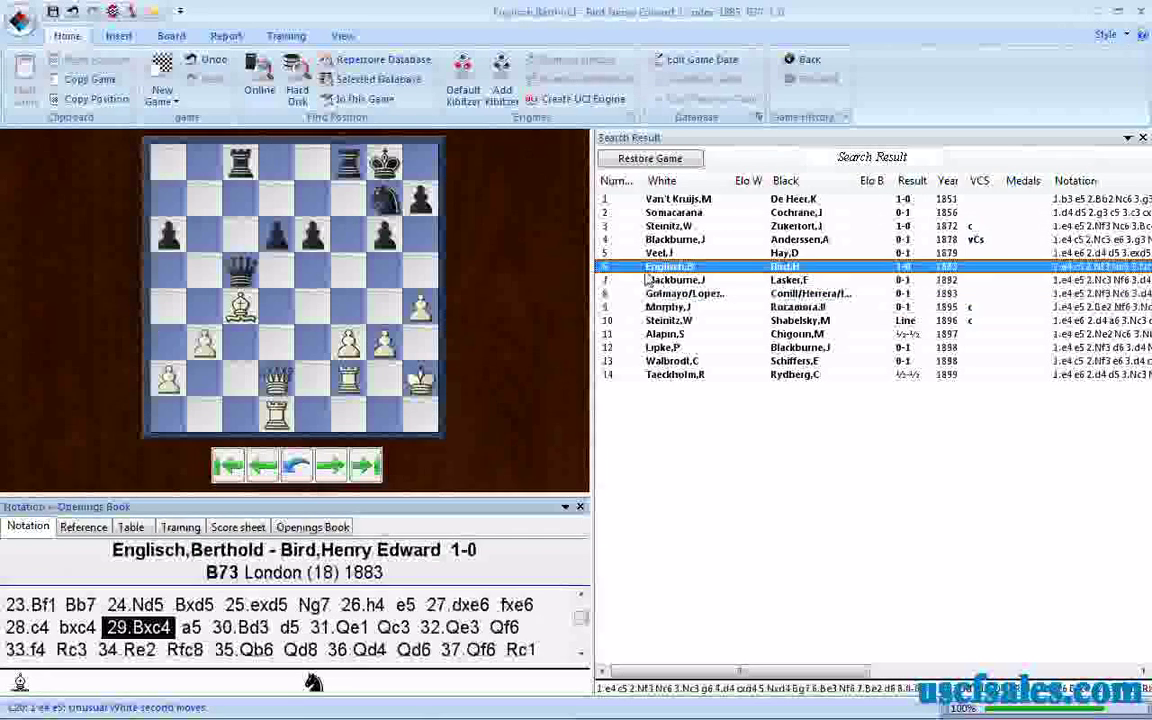
pyautogui.press('Left')
pyautogui.press('Right')
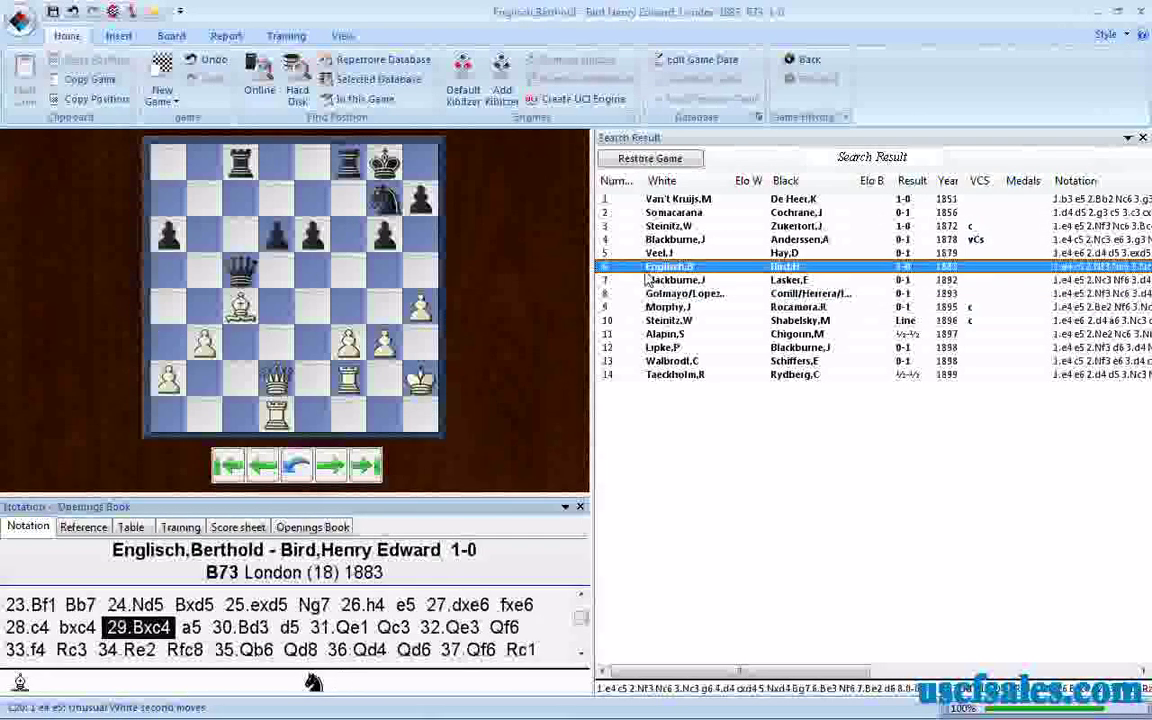
pyautogui.press('Up')
pyautogui.press('Up')
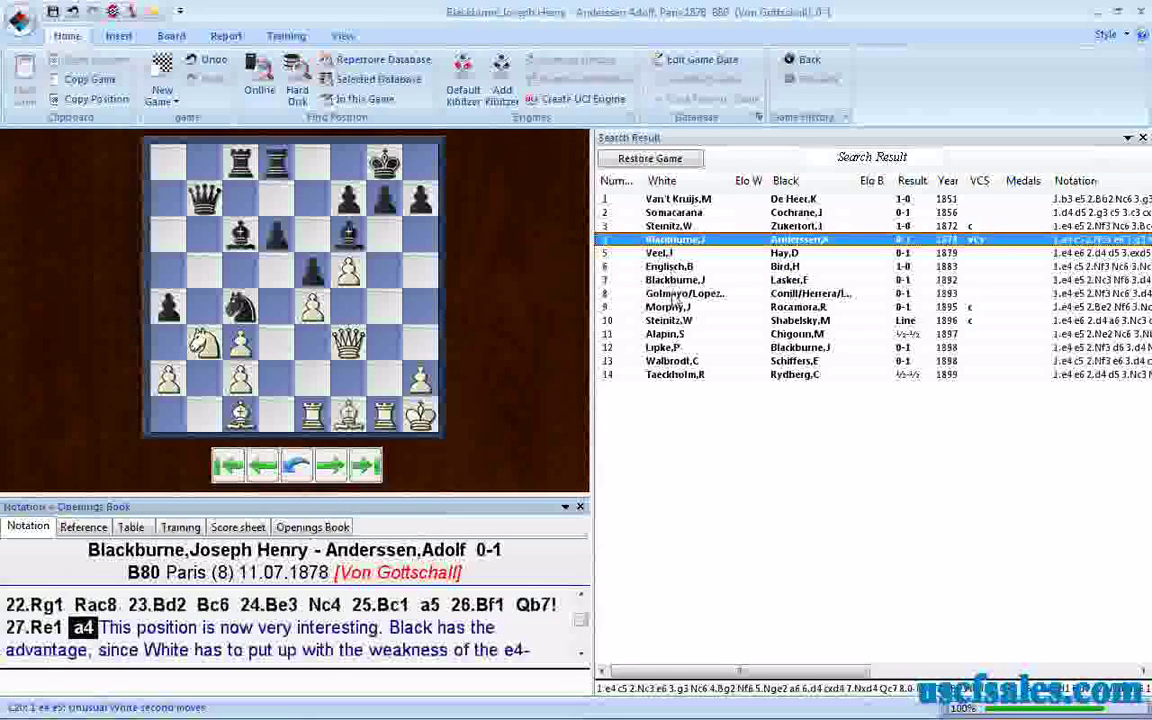
pyautogui.press('Right')
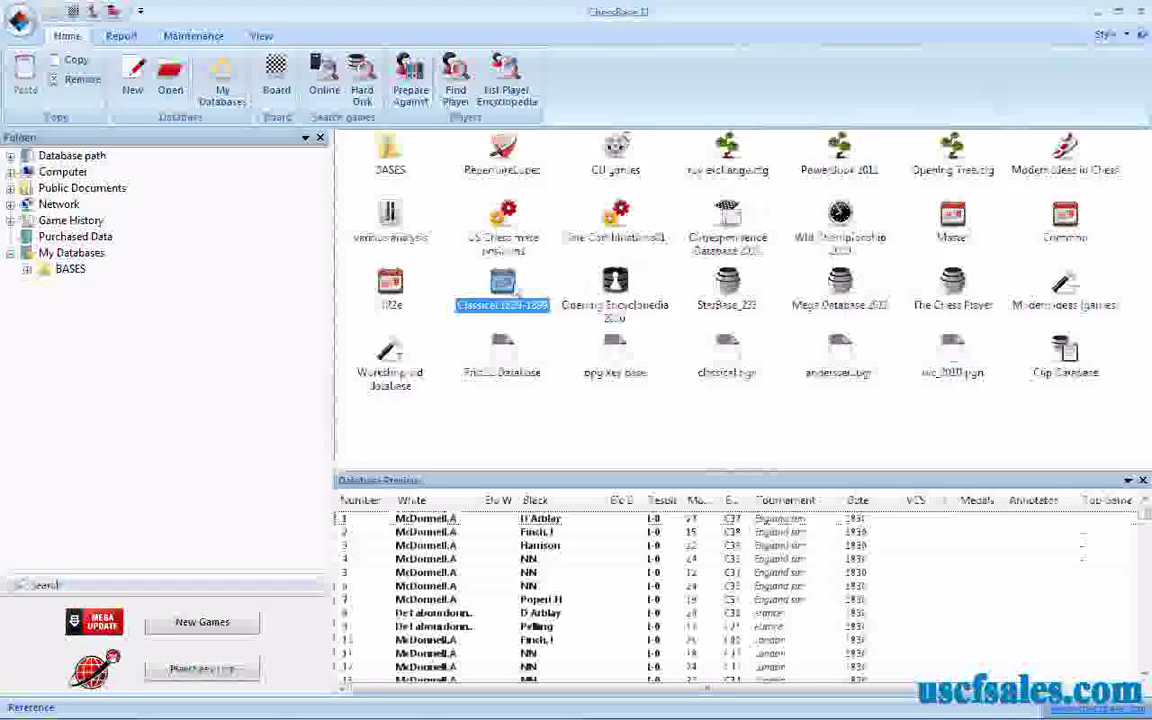
pyautogui.rightClick(510, 286)
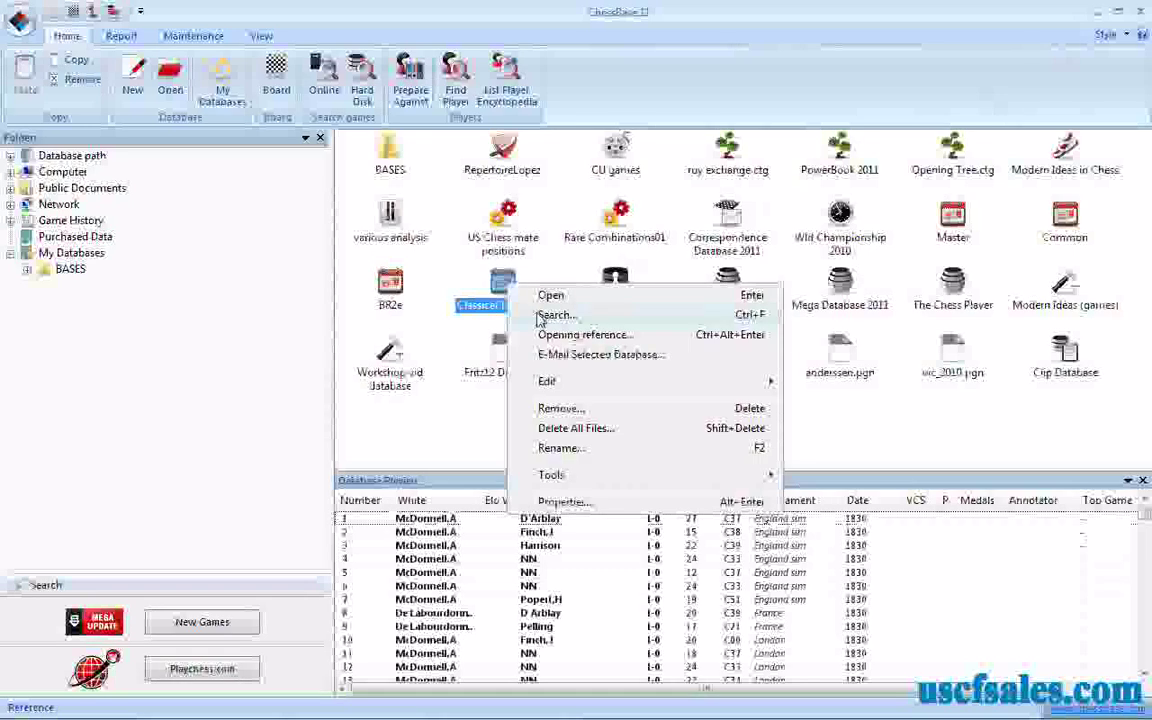
# Step: Rerun the Classical 1830-1899 search requiring the bishop to capture a knight on c4
pyautogui.click(538, 315)
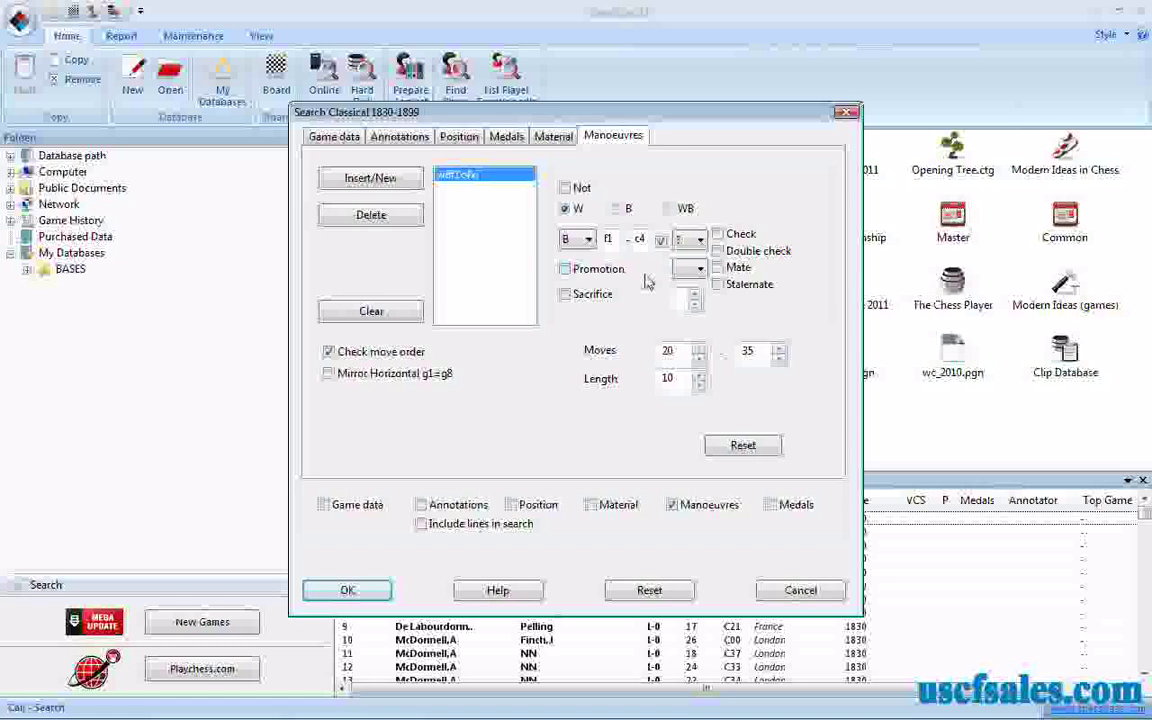
pyautogui.click(701, 242)
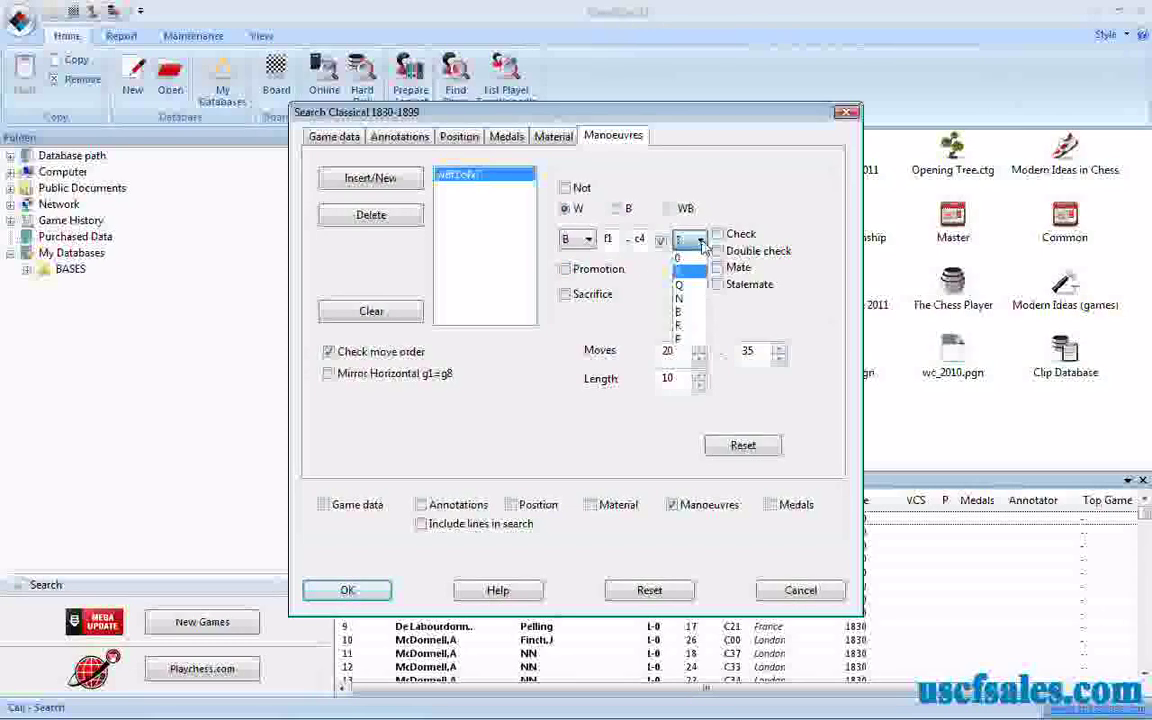
pyautogui.click(682, 299)
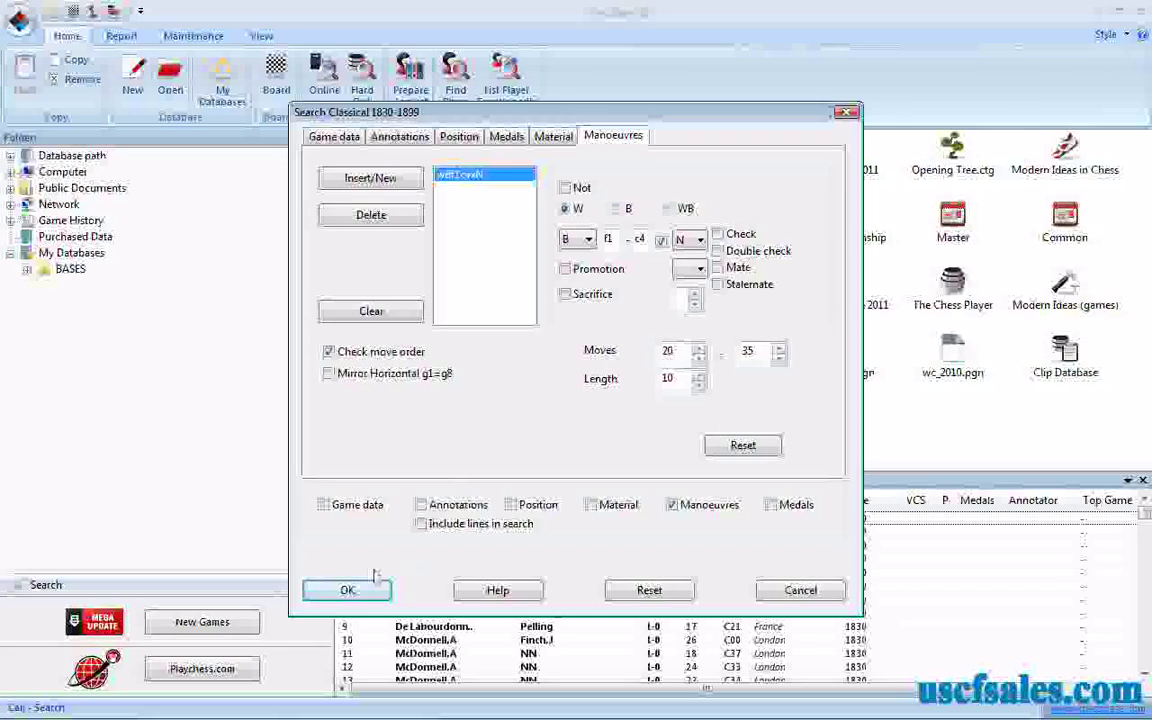
pyautogui.click(348, 590)
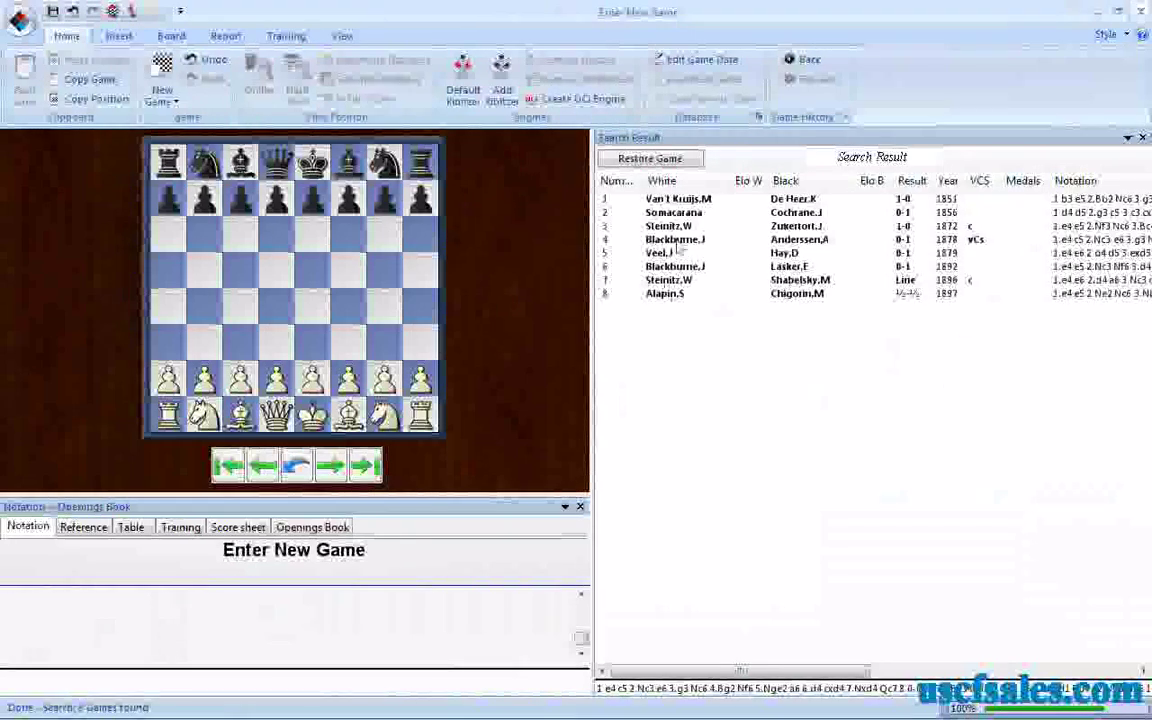
# Step: Replay Bxc4 in Van't Kruijs–De Heer, Steinitz–Zukertort (31.Bxc4) and Steinitz–Shabelsky, then close the game
pyautogui.doubleClick(668, 200)
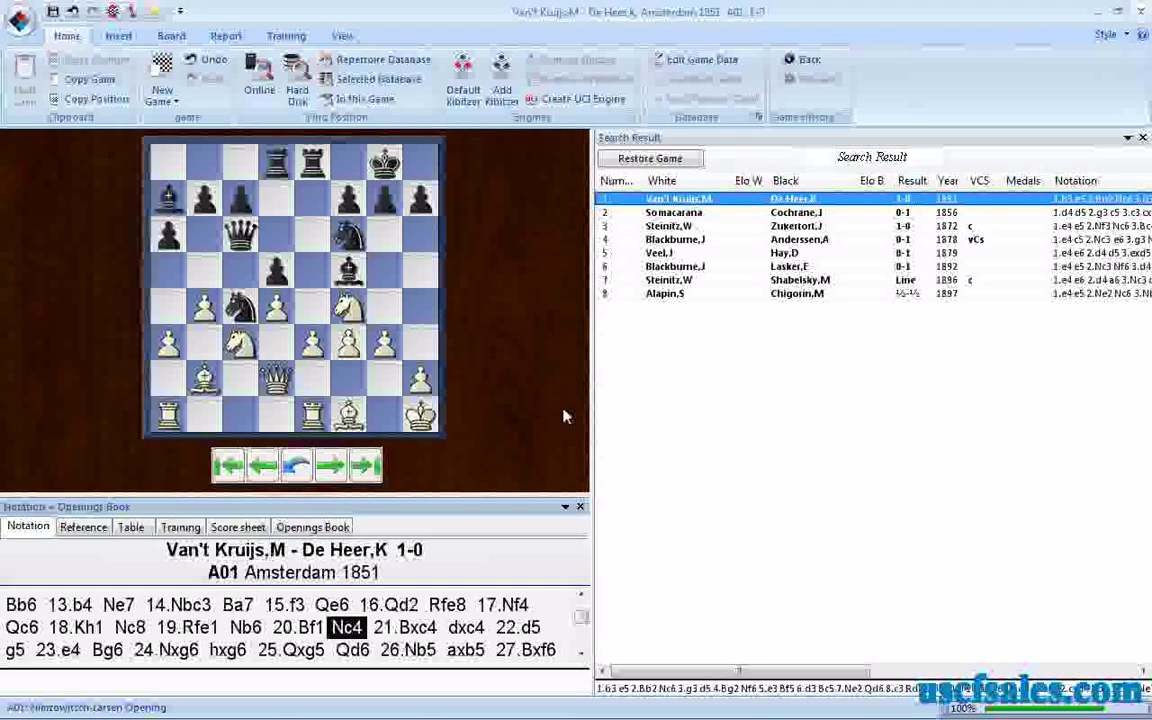
pyautogui.press('Right')
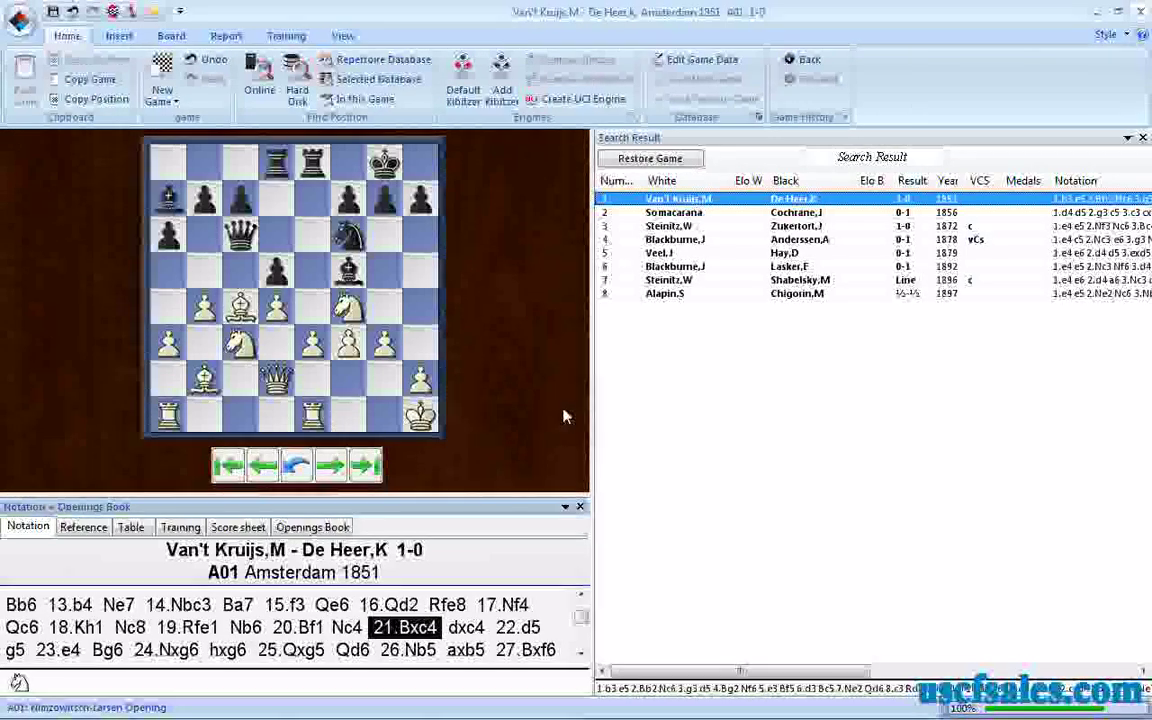
pyautogui.doubleClick(661, 228)
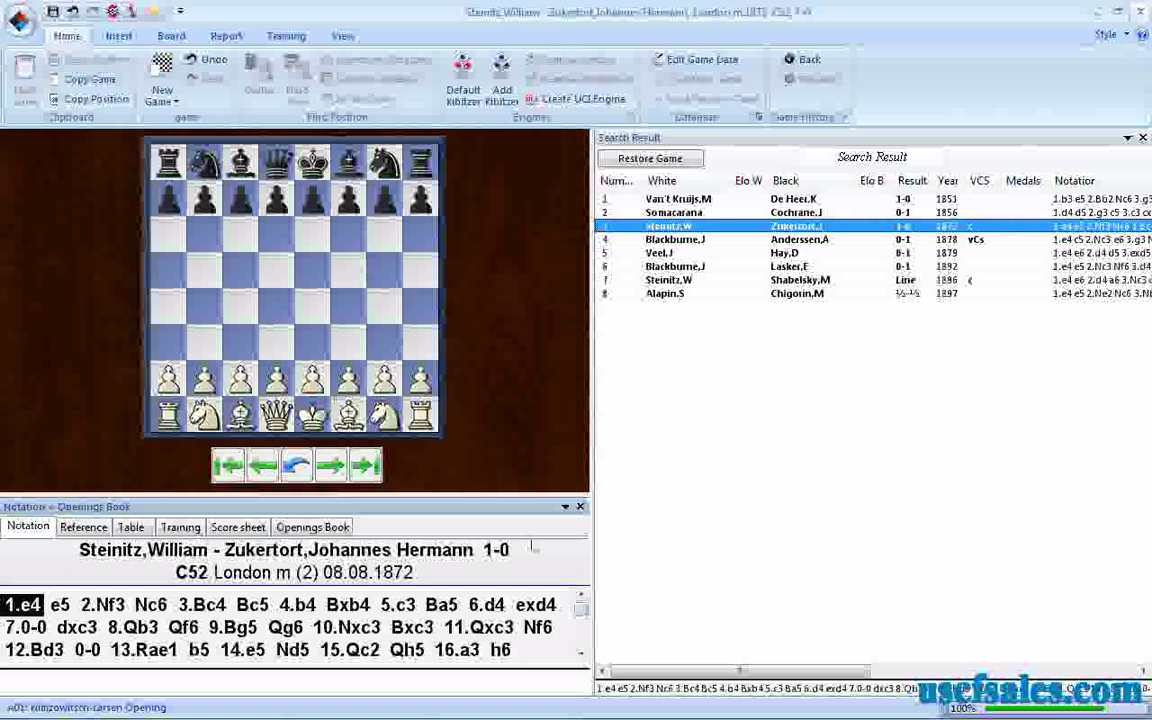
pyautogui.moveTo(582, 612); pyautogui.dragTo(585, 646)
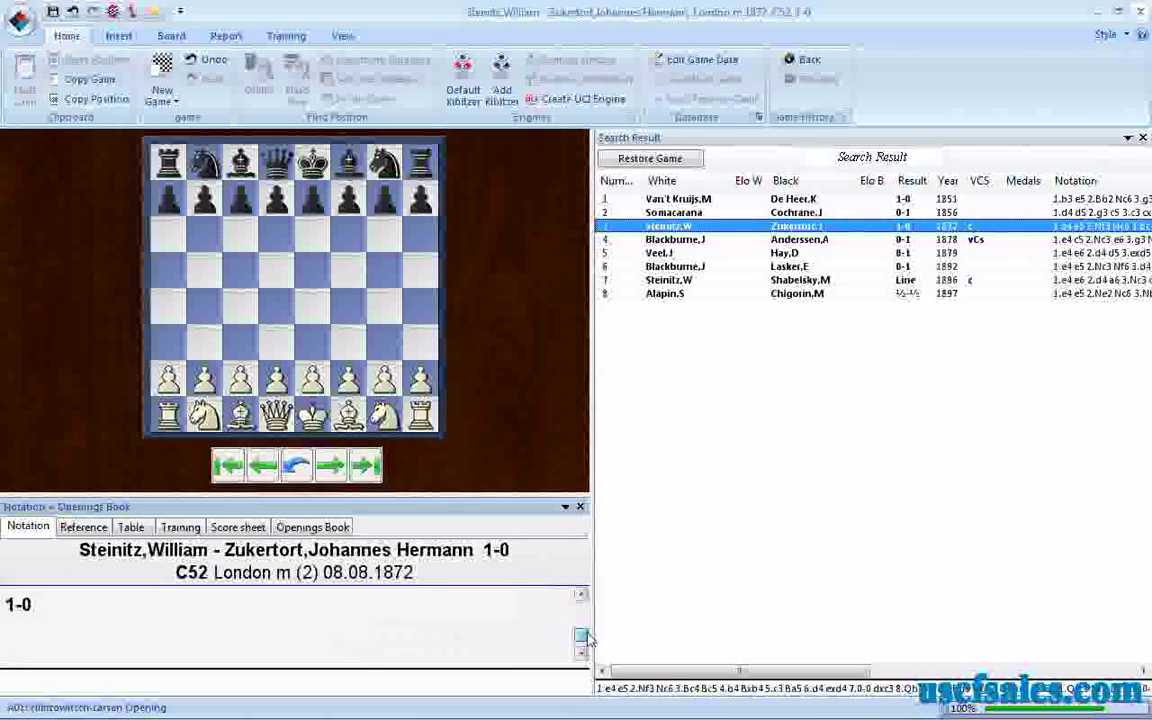
pyautogui.scroll(1, 528, 580)
pyautogui.click(40, 605)
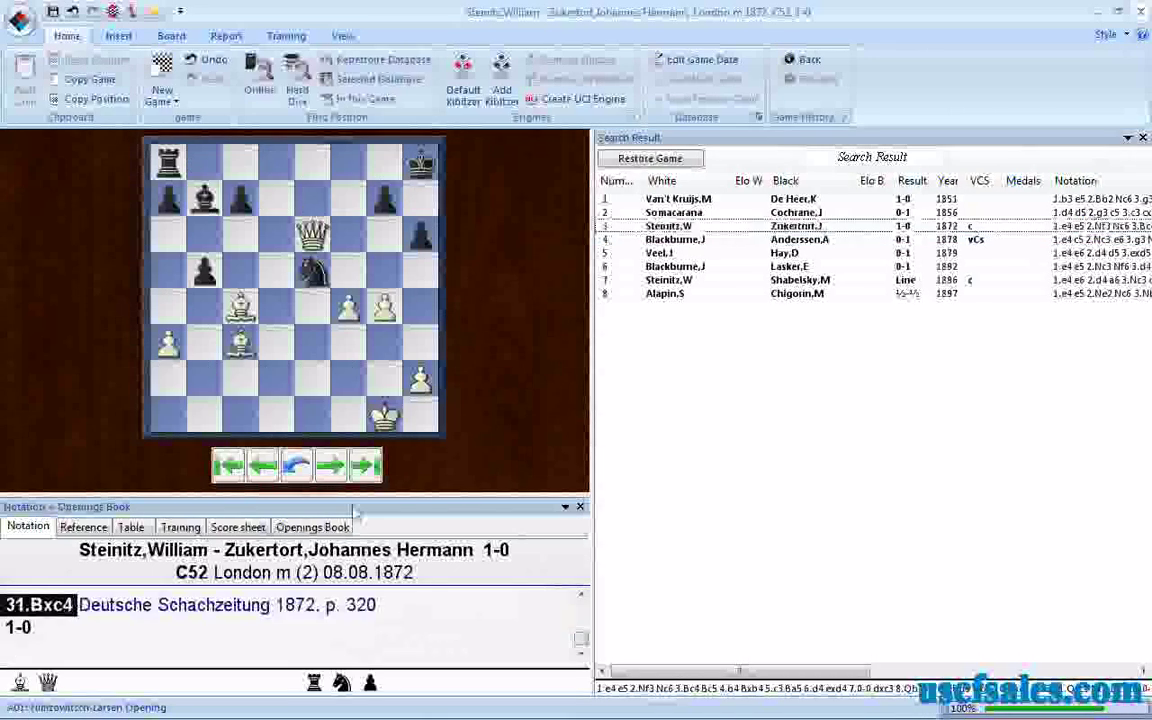
pyautogui.press('Left')
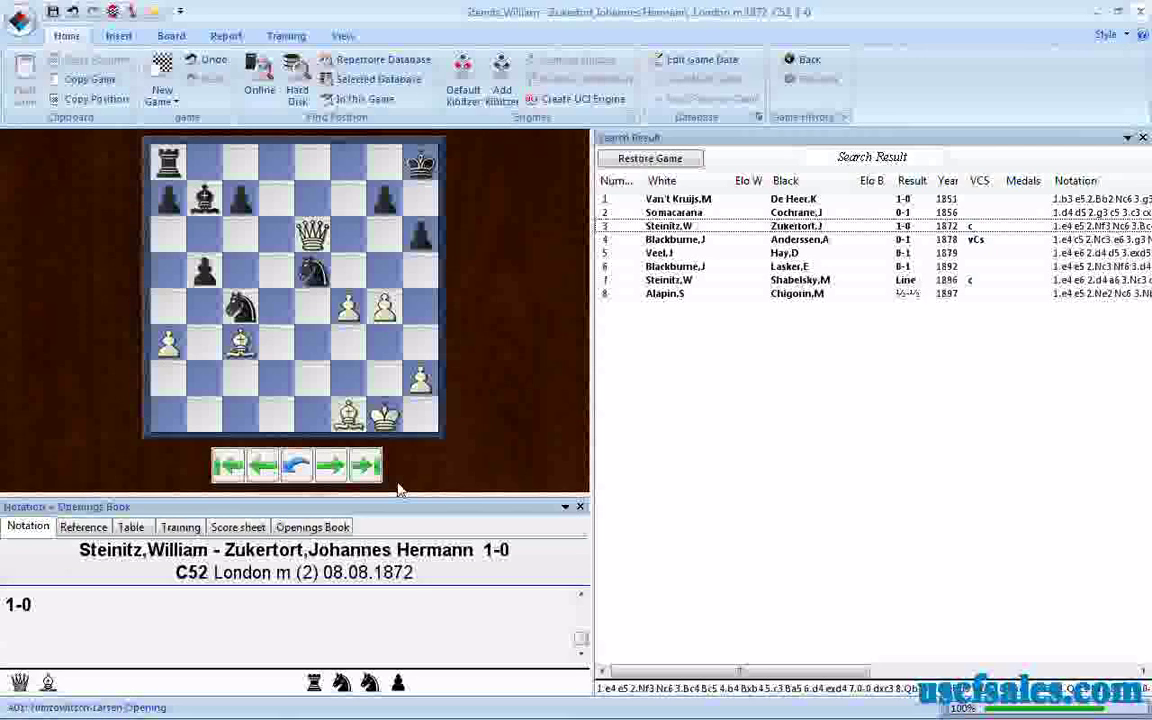
pyautogui.press('Right')
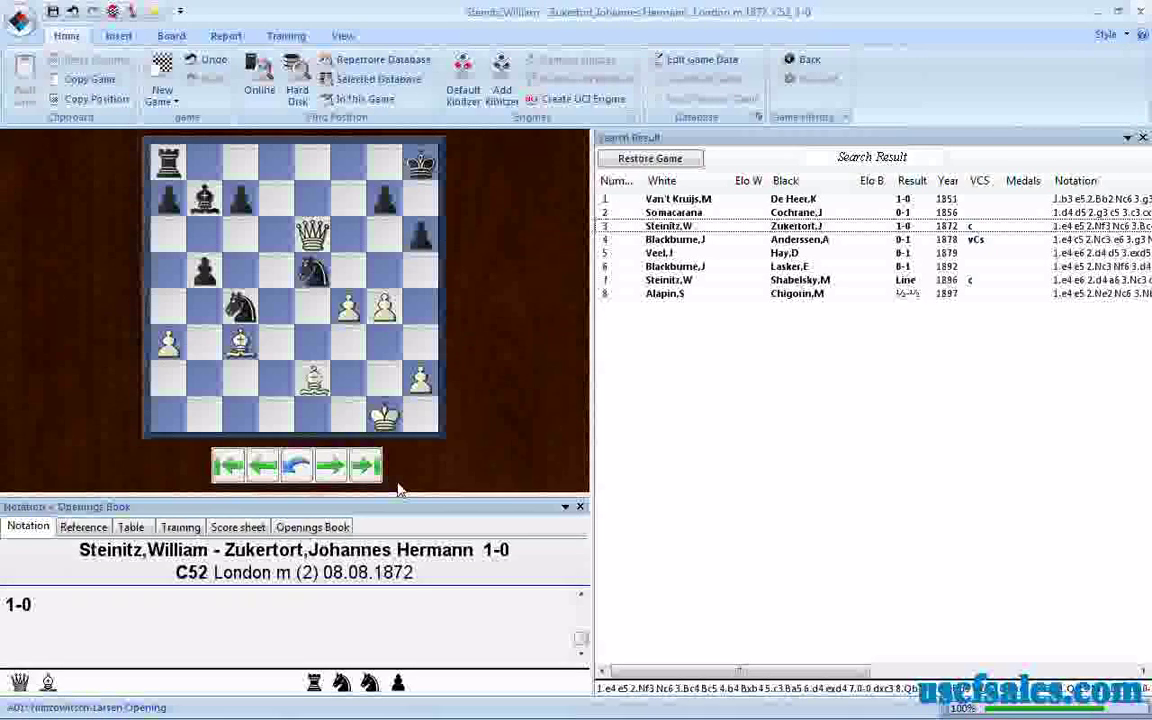
pyautogui.doubleClick(640, 281)
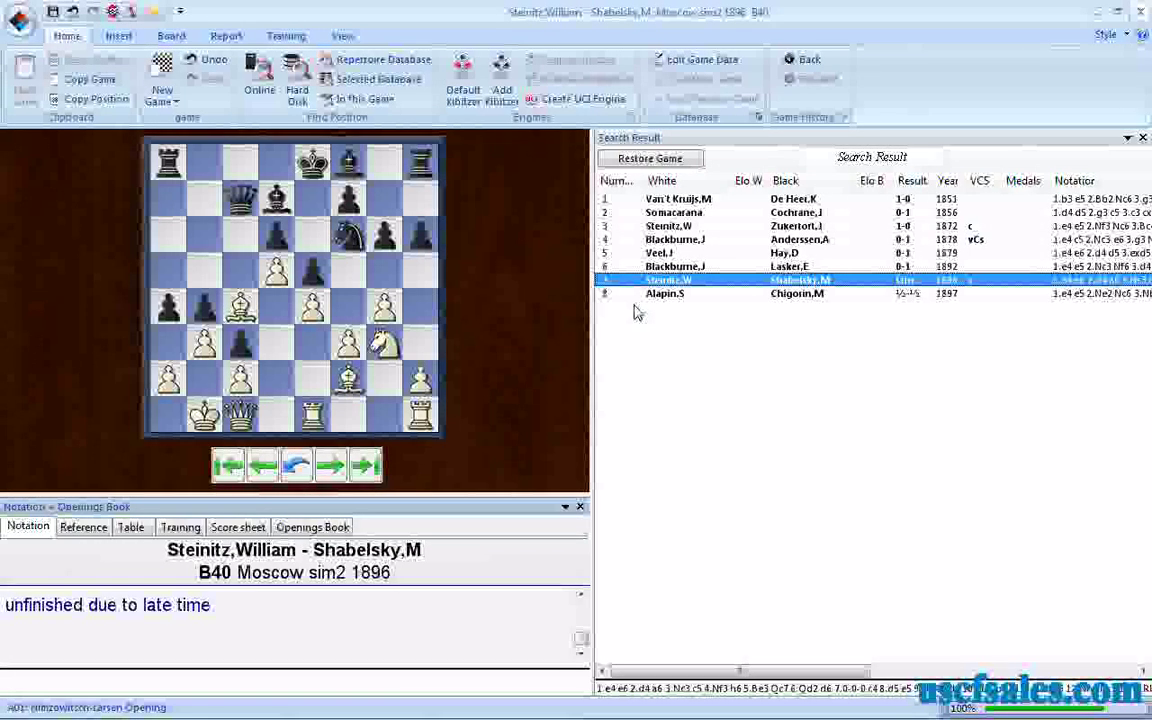
pyautogui.click(1143, 11)
# Step: Reopen the Classical 1830-1899 search and confirm the c4 capture with knight as captured piece
pyautogui.rightClick(513, 290)
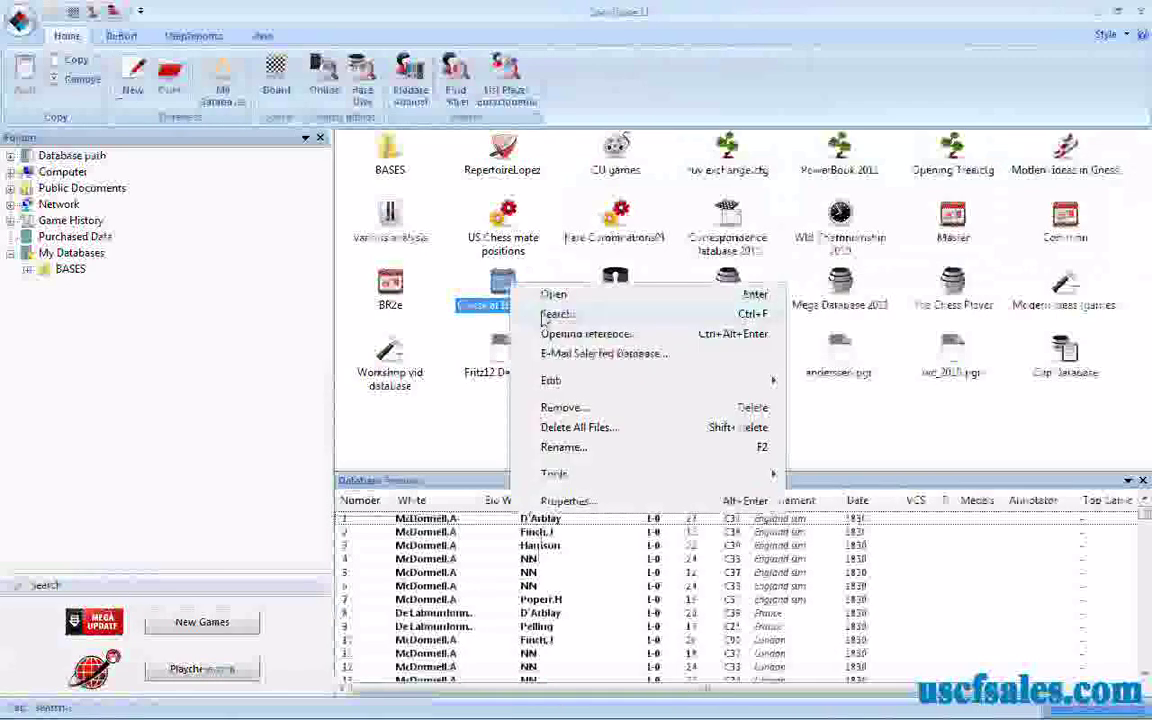
pyautogui.click(540, 311)
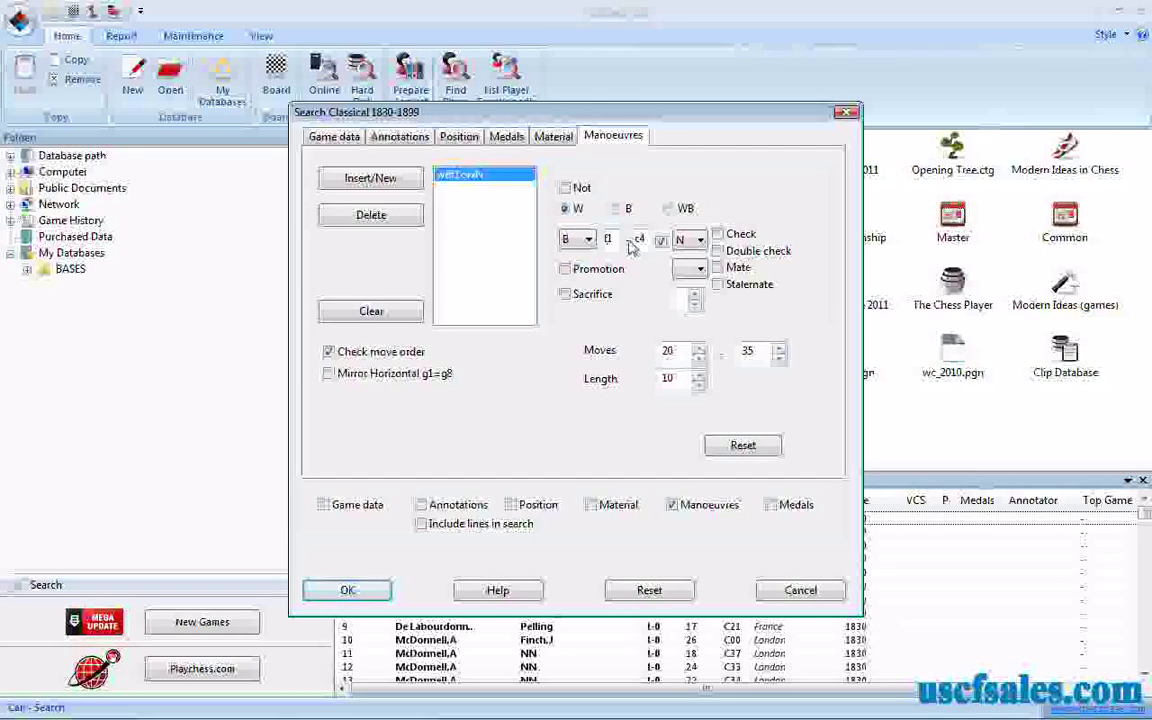
pyautogui.click(660, 242)
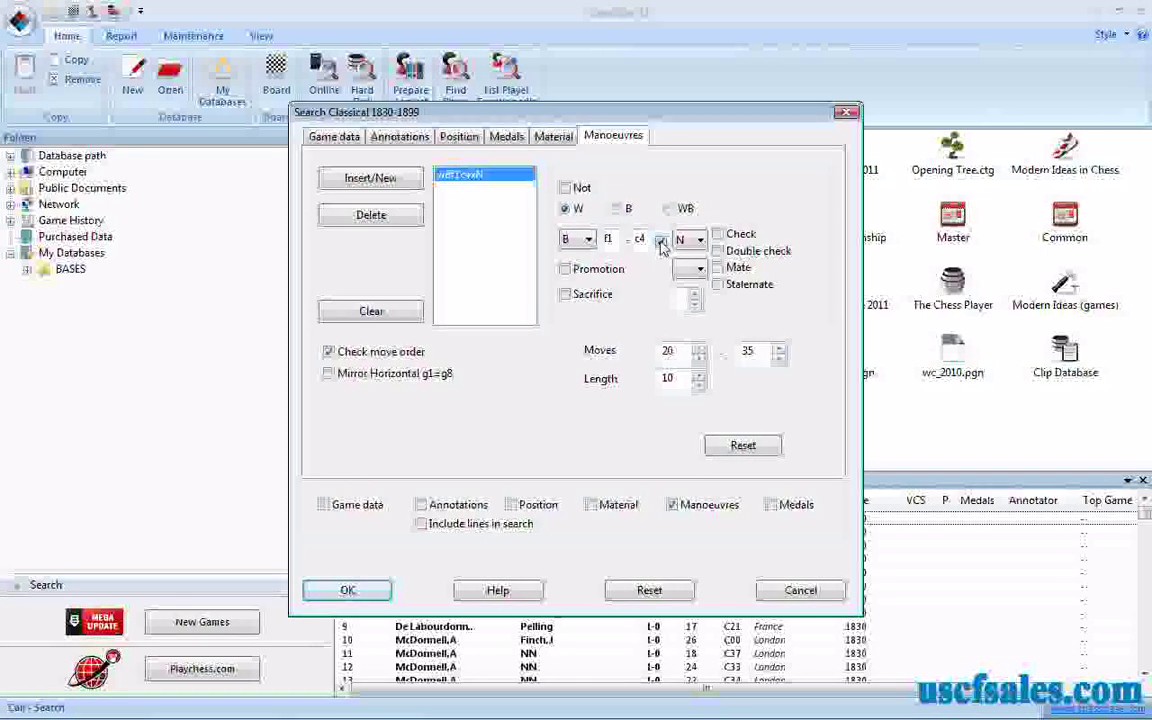
pyautogui.click(699, 243)
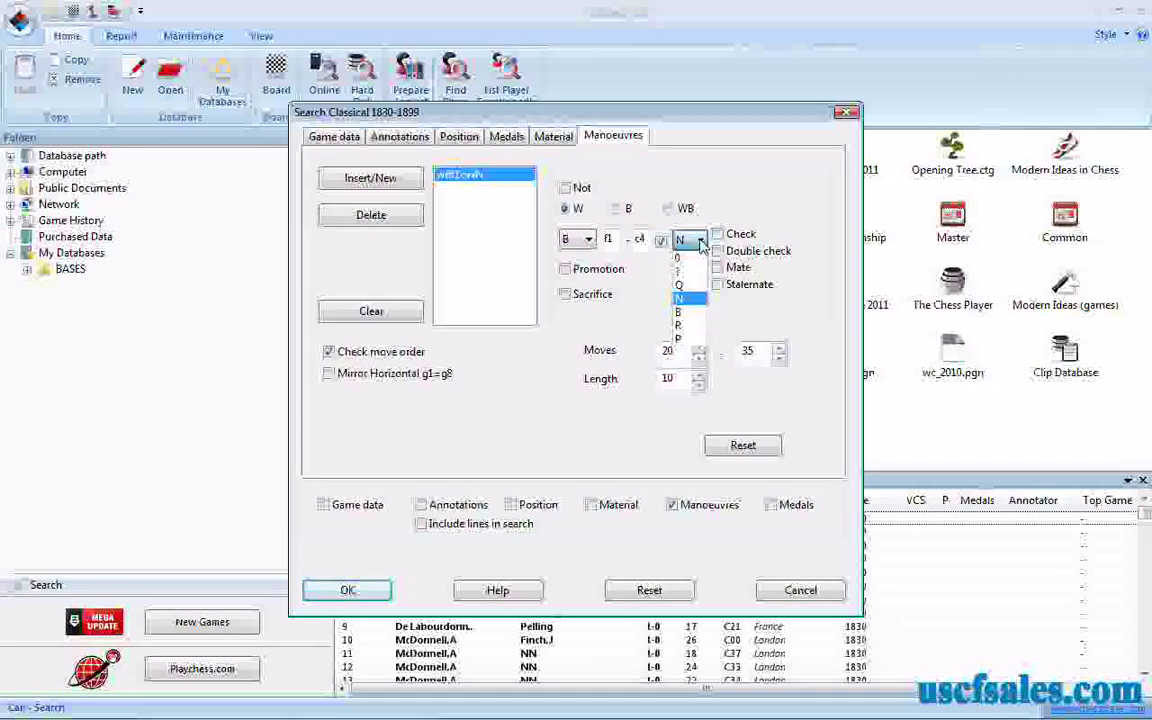
pyautogui.click(700, 245)
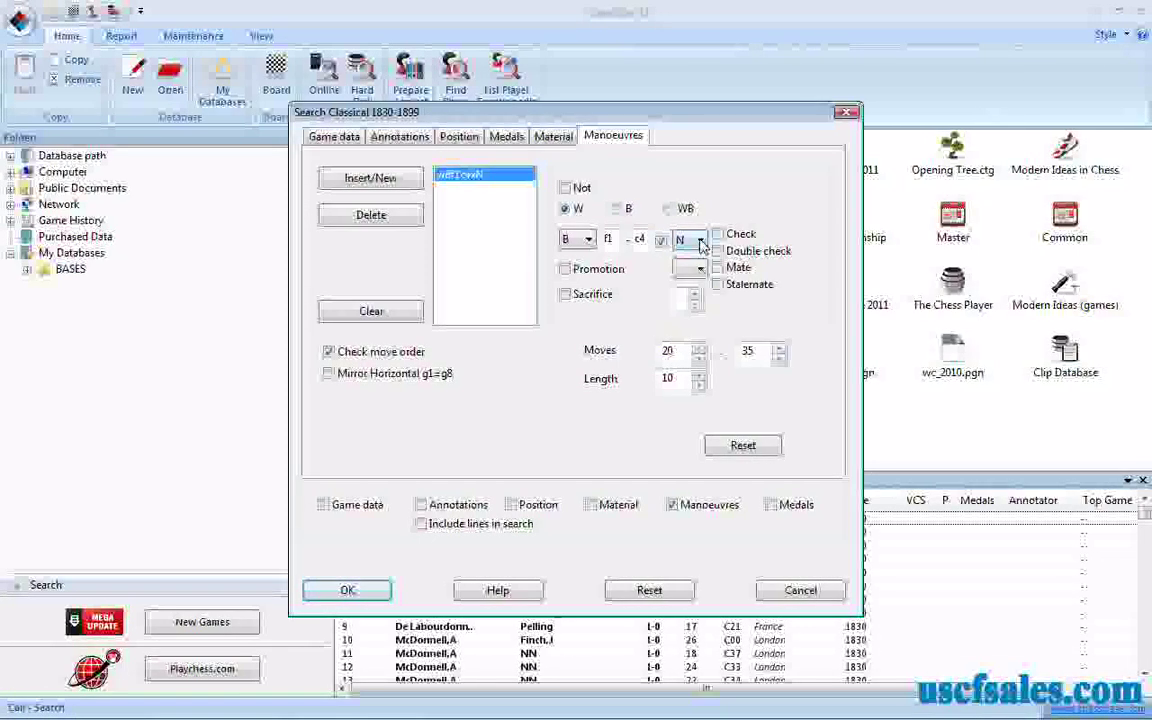